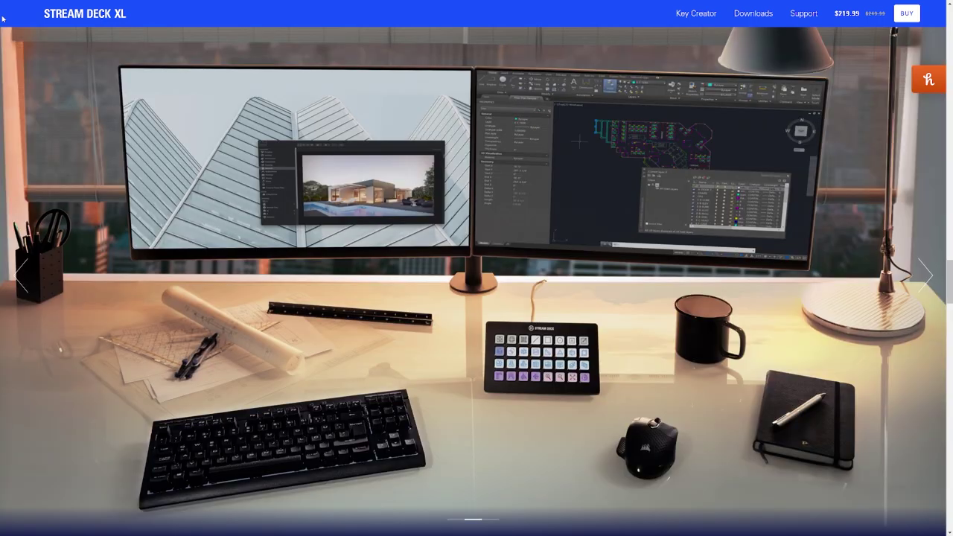
pyautogui.scroll(10, 3, 18)
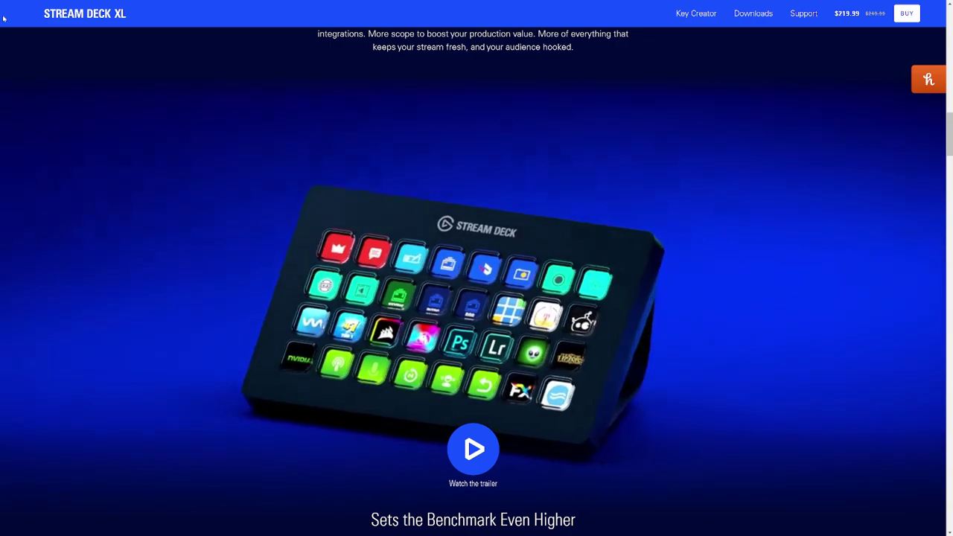
pyautogui.scroll(-10, 3, 18)
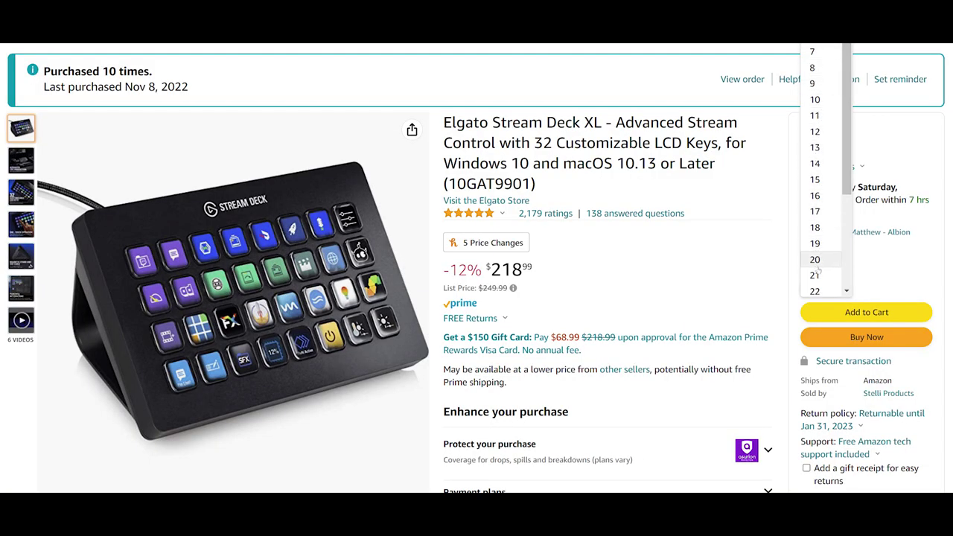
pyautogui.scroll(-2, 816, 261)
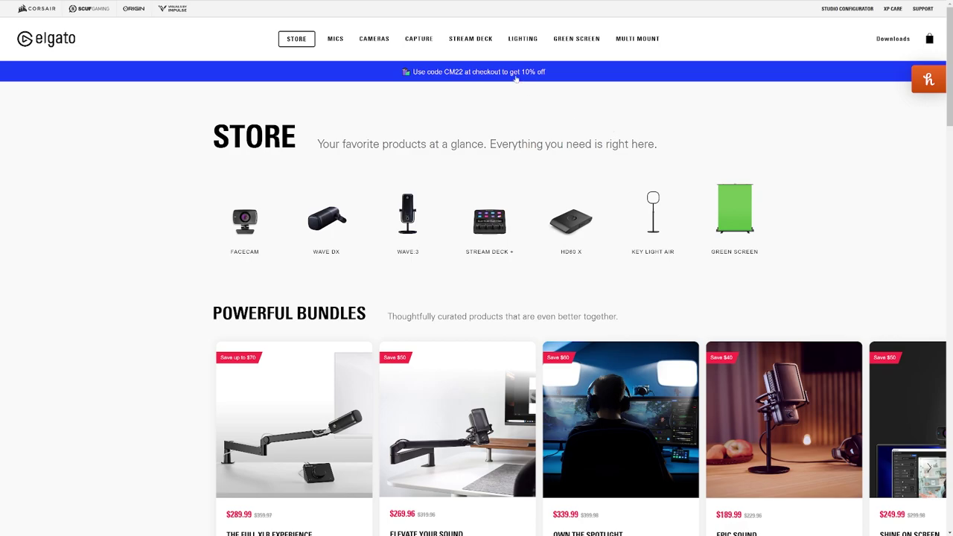
# - Open the Stream Deck software downloads on the Elgato site and show those for the Stream Deck XL
pyautogui.moveTo(477, 43)
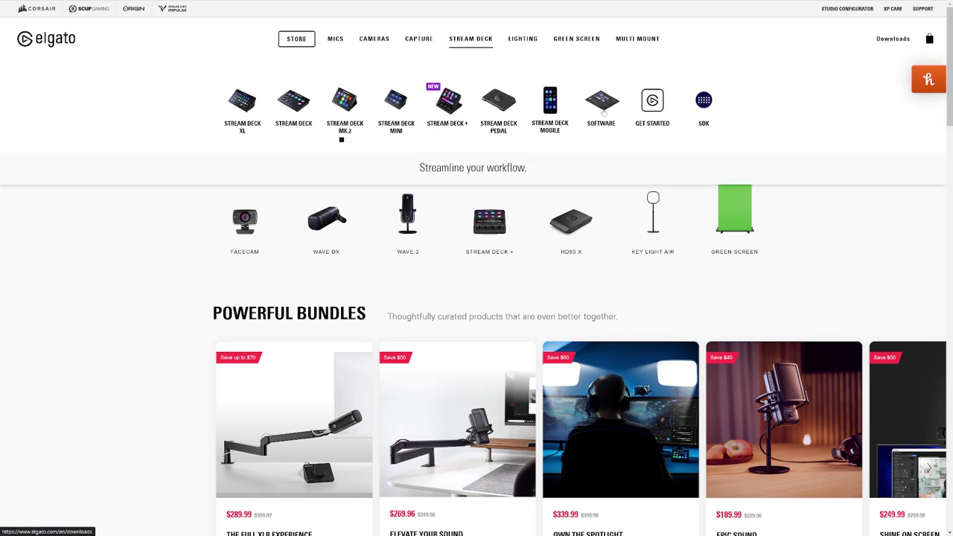
pyautogui.click(601, 112)
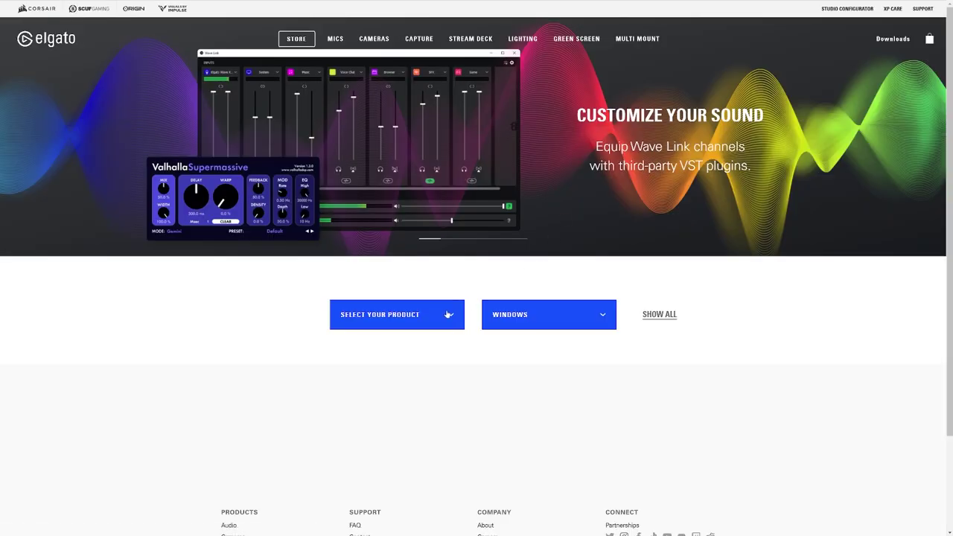
pyautogui.click(449, 314)
pyautogui.scroll(-5, 391, 384)
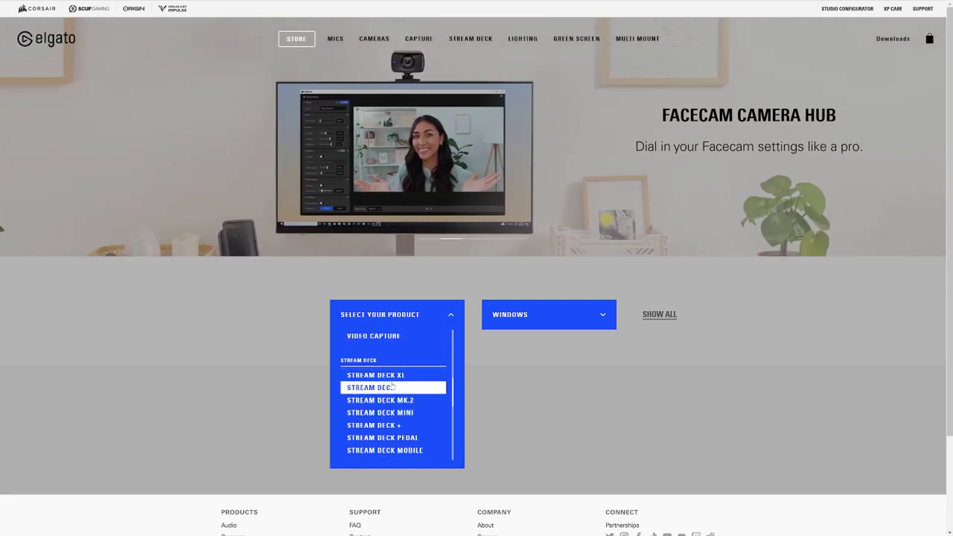
pyautogui.click(387, 375)
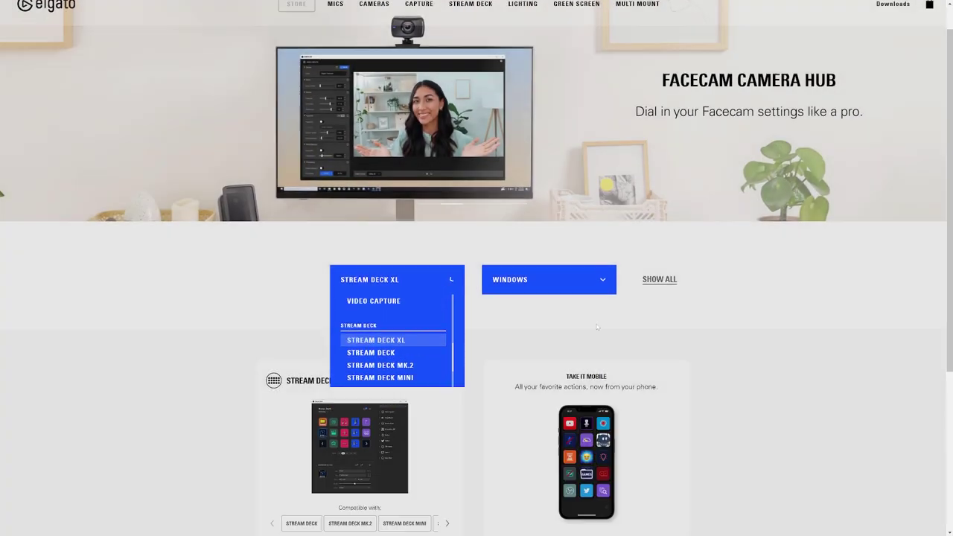
pyautogui.scroll(-3, 522, 223)
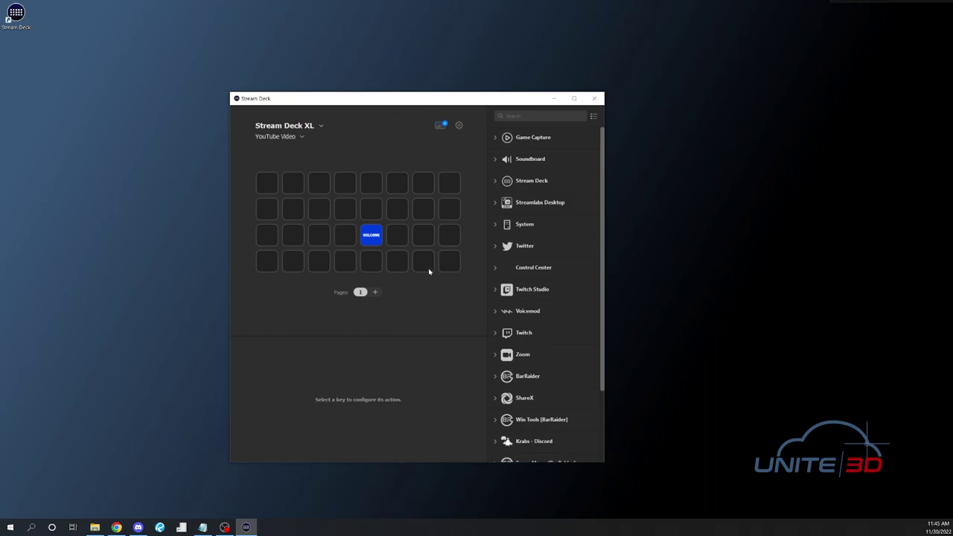
# - Check for a Stream Deck software update from the preferences and install the offered version 6.0.1.17722
pyautogui.click(459, 126)
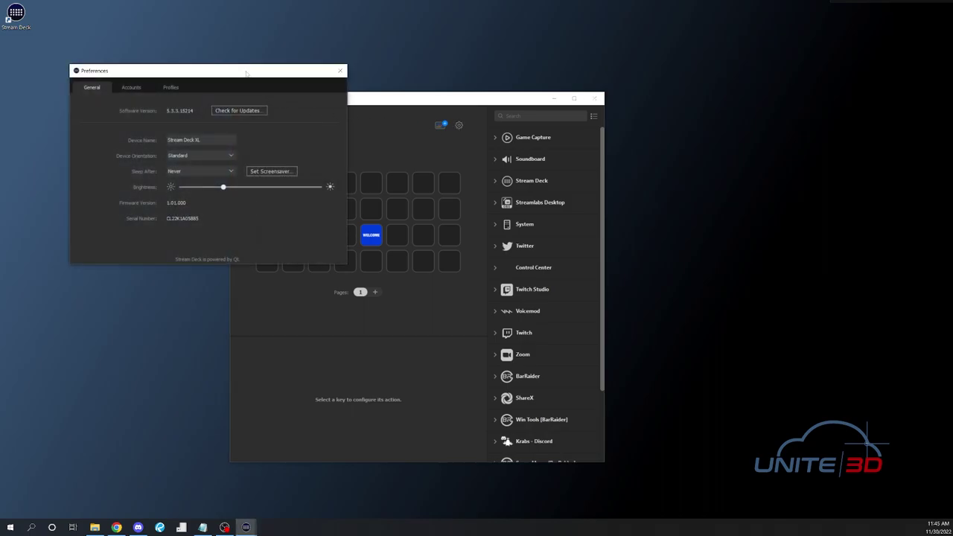
pyautogui.moveTo(245, 73); pyautogui.dragTo(409, 116)
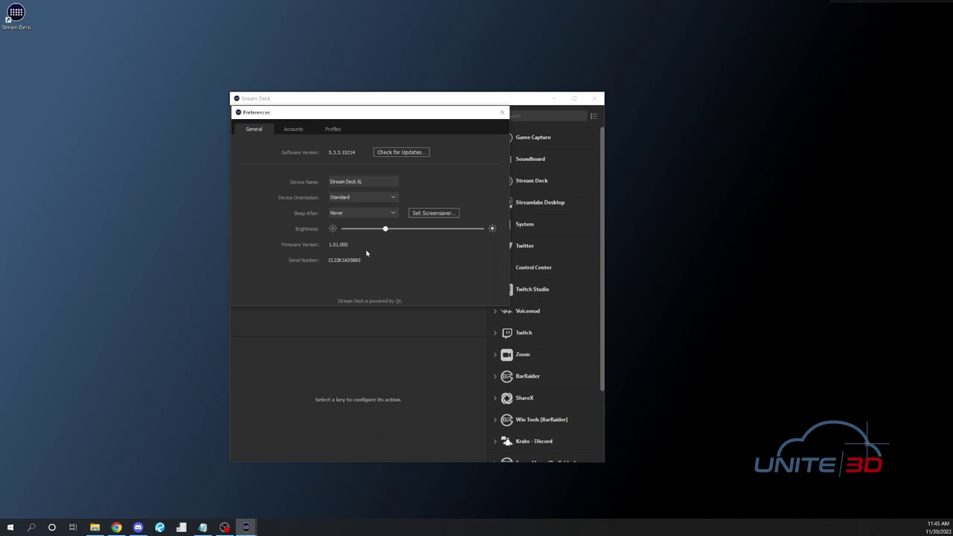
pyautogui.click(395, 152)
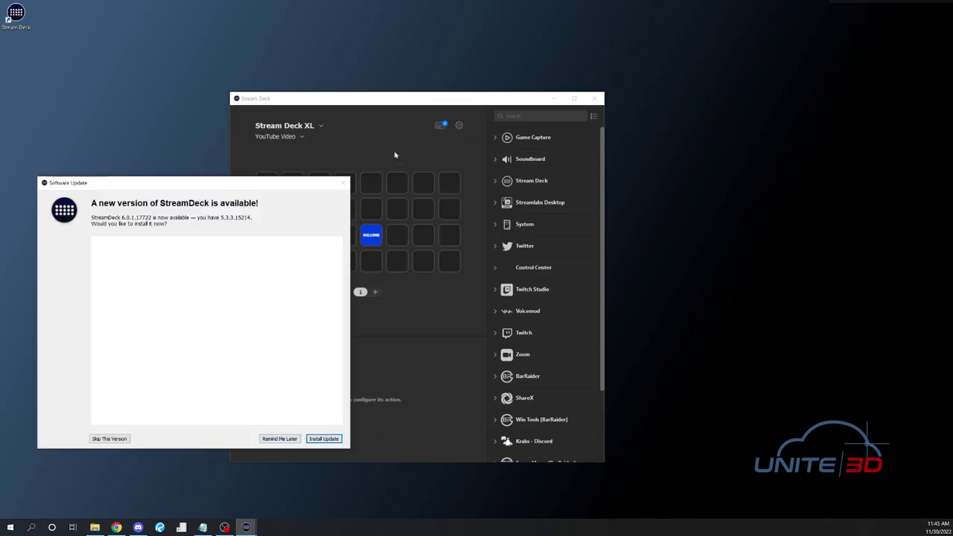
pyautogui.click(324, 439)
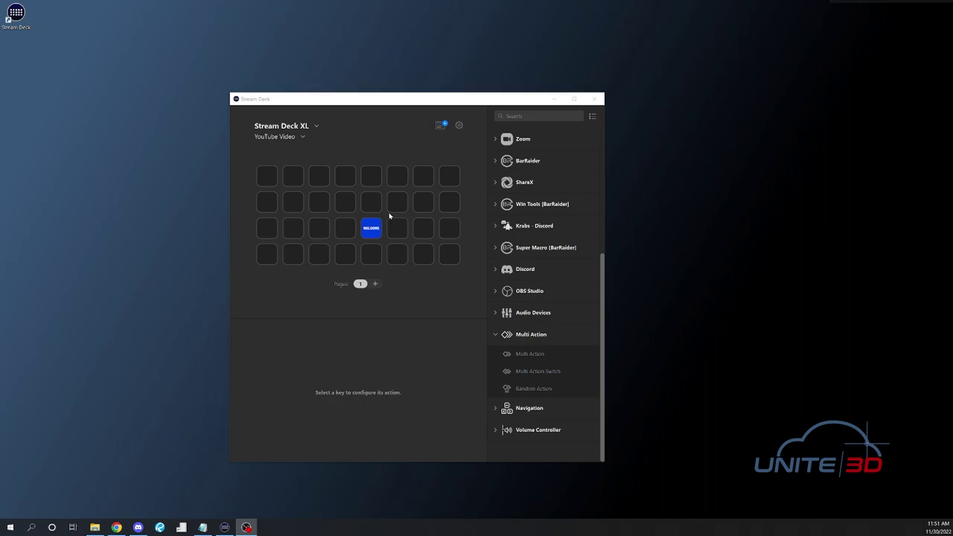
# - Examine the profile list in the preferences and its import, export and backup options
pyautogui.click(459, 125)
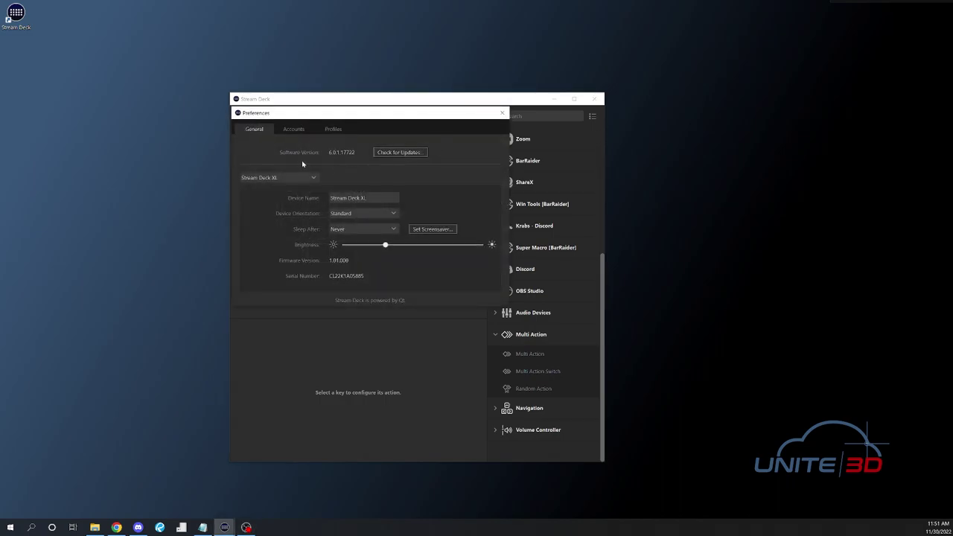
pyautogui.click(326, 132)
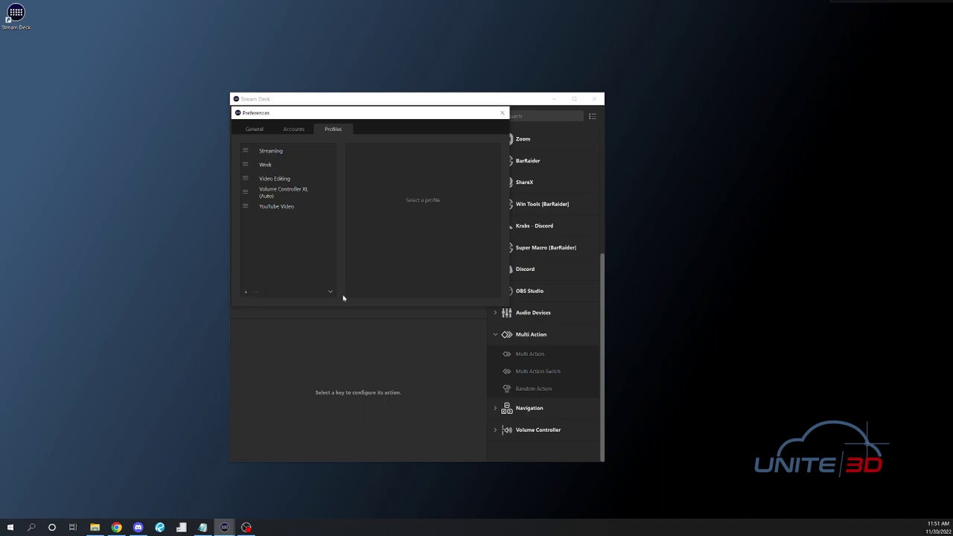
pyautogui.click(331, 292)
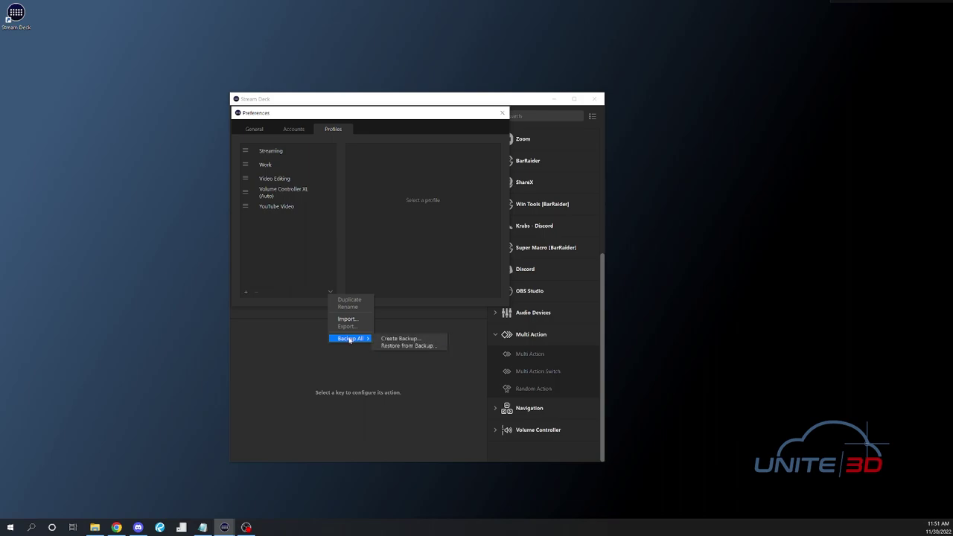
pyautogui.click(284, 239)
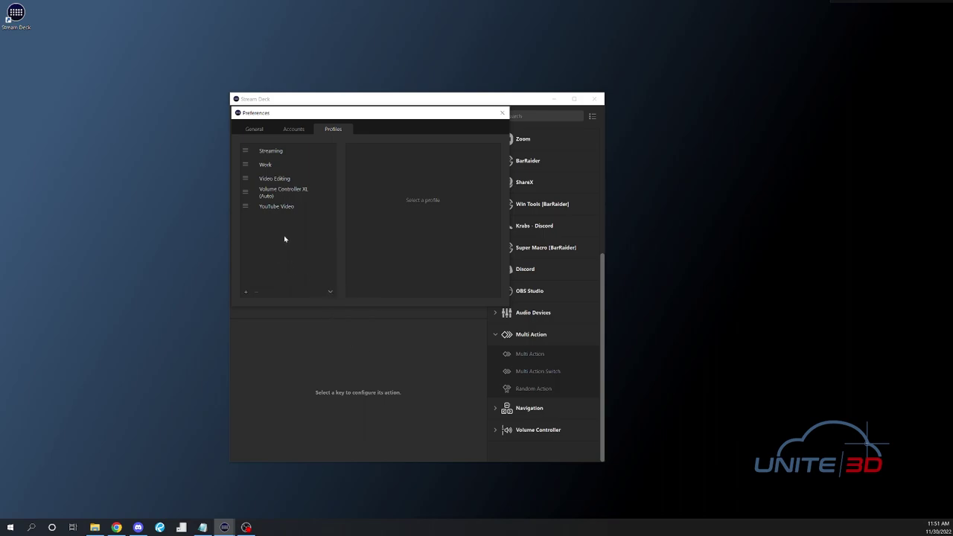
# - Review the YouTube Video profile's management commands and application-link choices, and close the preferences
pyautogui.click(276, 207)
pyautogui.rightClick(278, 208)
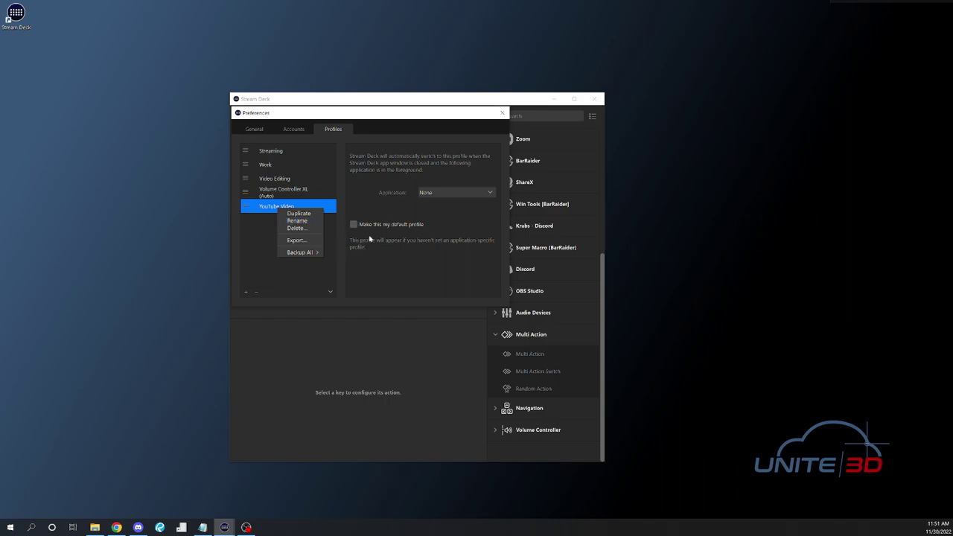
pyautogui.click(490, 195)
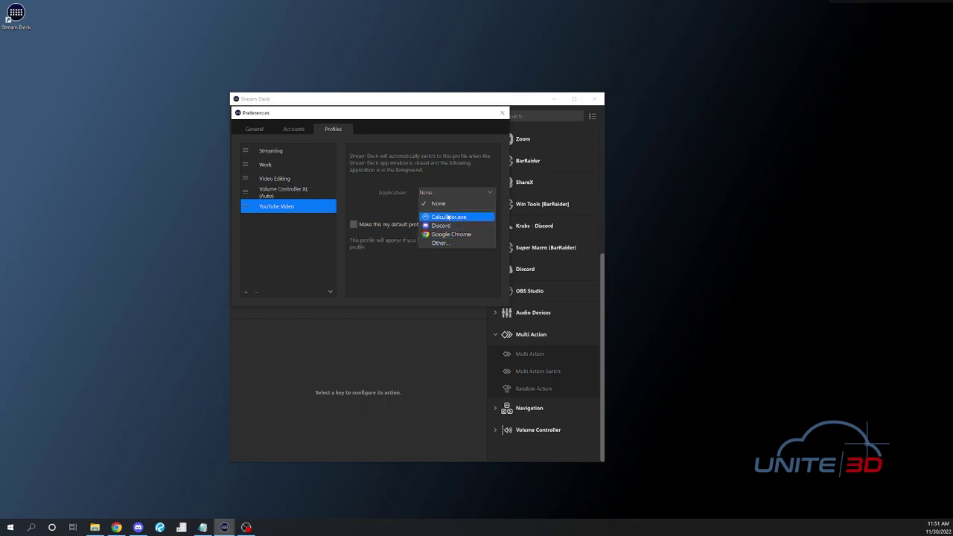
pyautogui.click(377, 211)
pyautogui.click(502, 113)
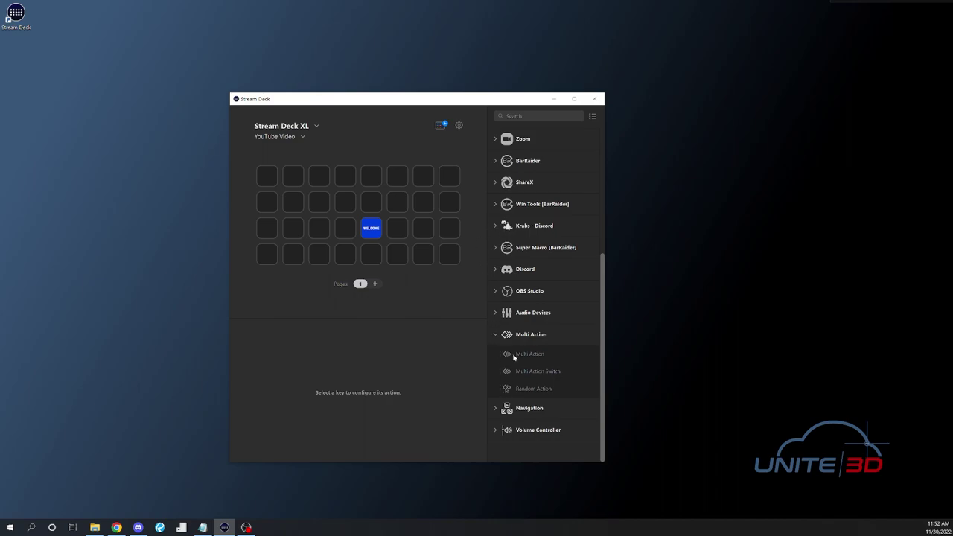
# - Place a Multi Action on the seventh key of the third row and delete it again
pyautogui.moveTo(507, 354); pyautogui.dragTo(423, 228)
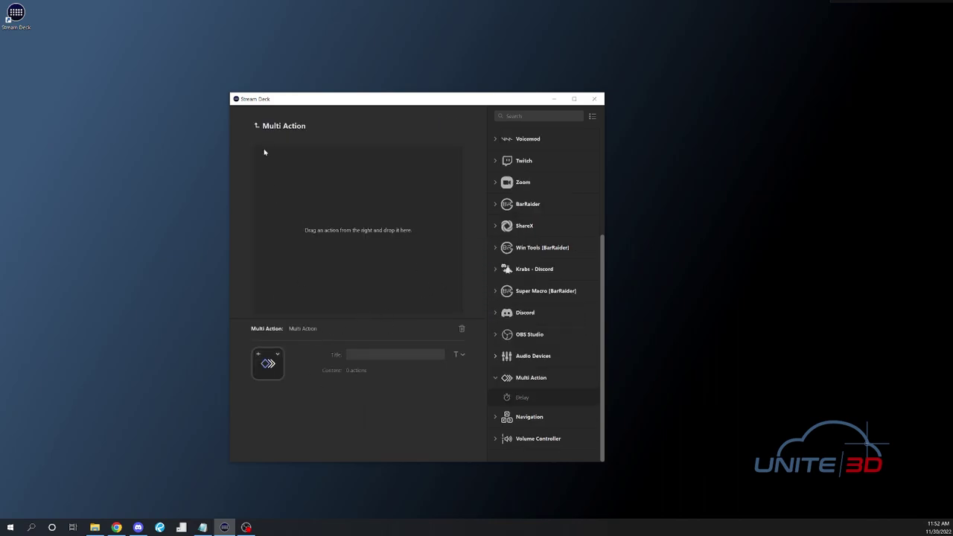
pyautogui.click(257, 126)
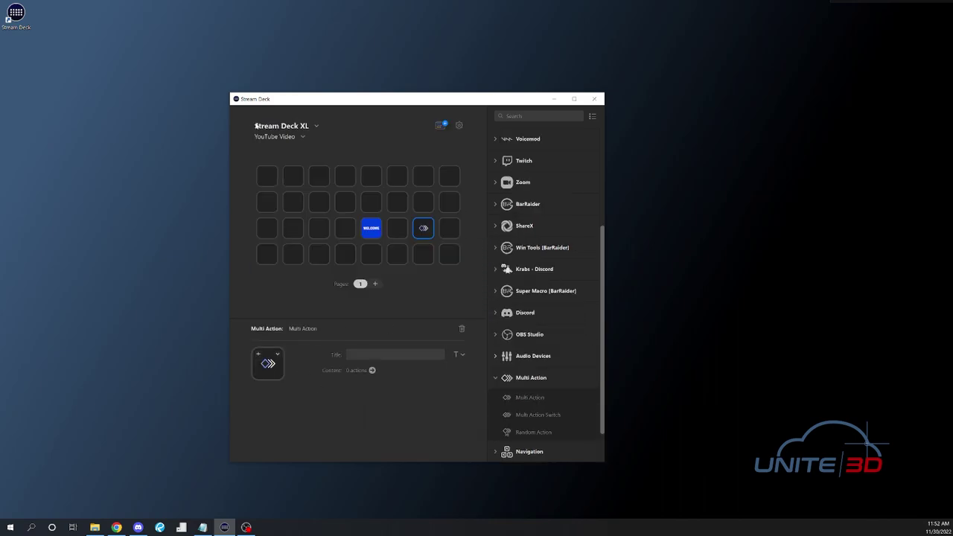
pyautogui.click(463, 330)
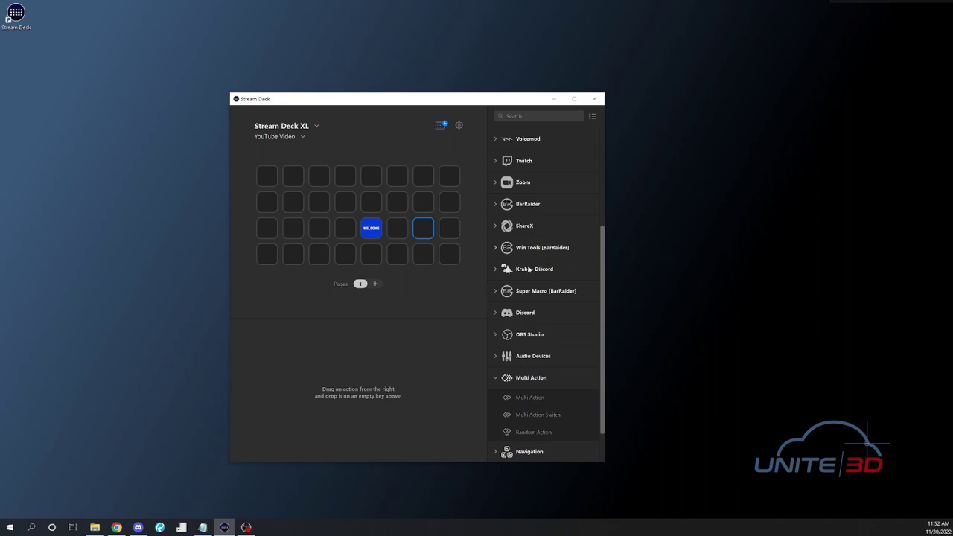
# - Assign the Brightness action to the first key of the top row and the Sleep action to the second
pyautogui.scroll(5, 514, 223)
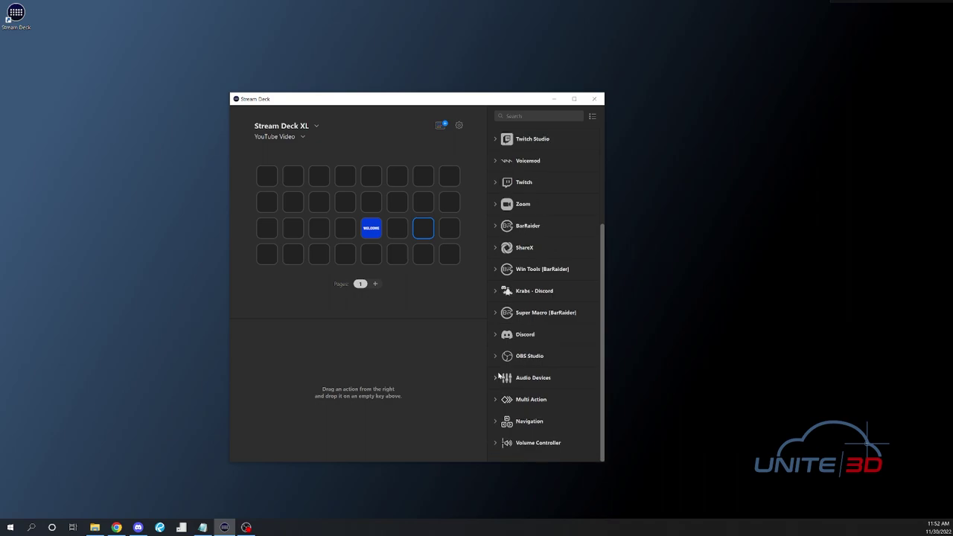
pyautogui.moveTo(512, 203); pyautogui.dragTo(275, 184)
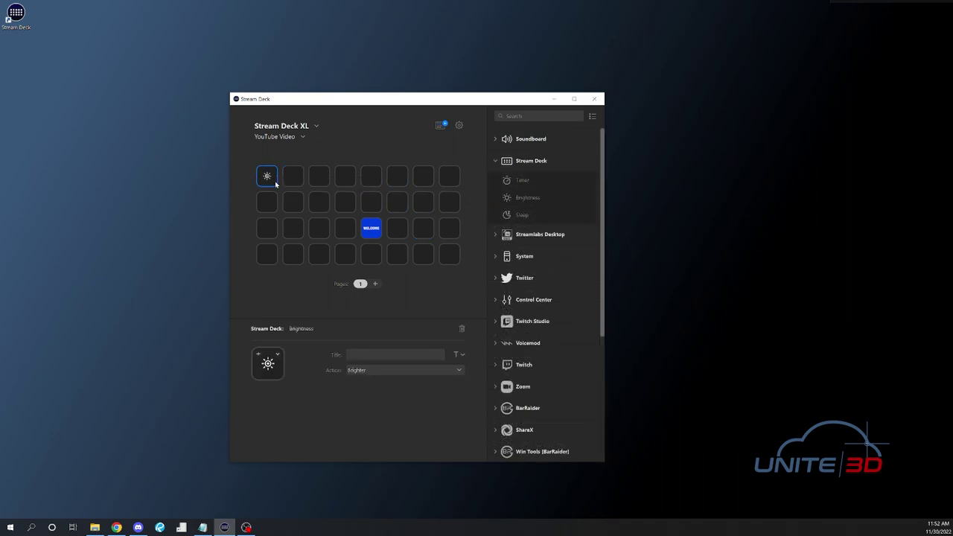
pyautogui.click(460, 371)
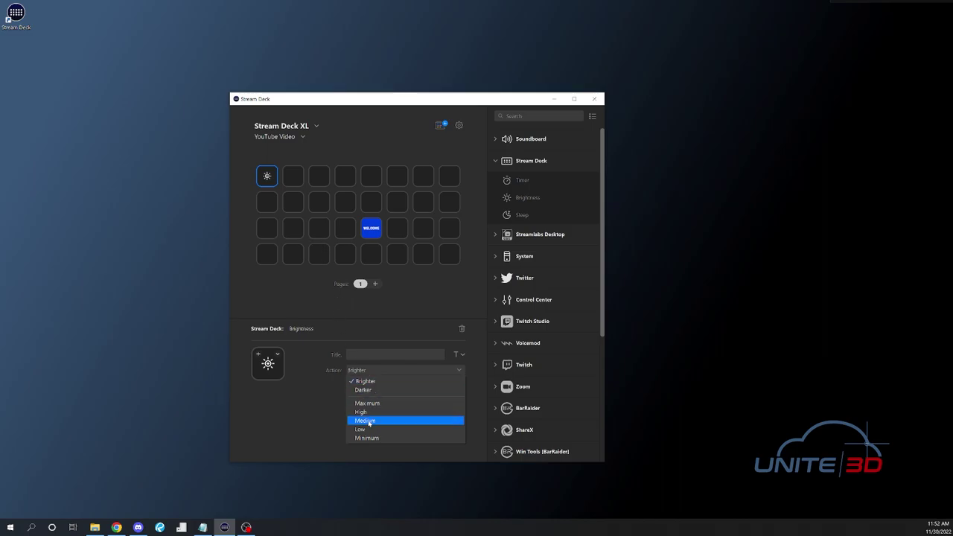
pyautogui.click(313, 390)
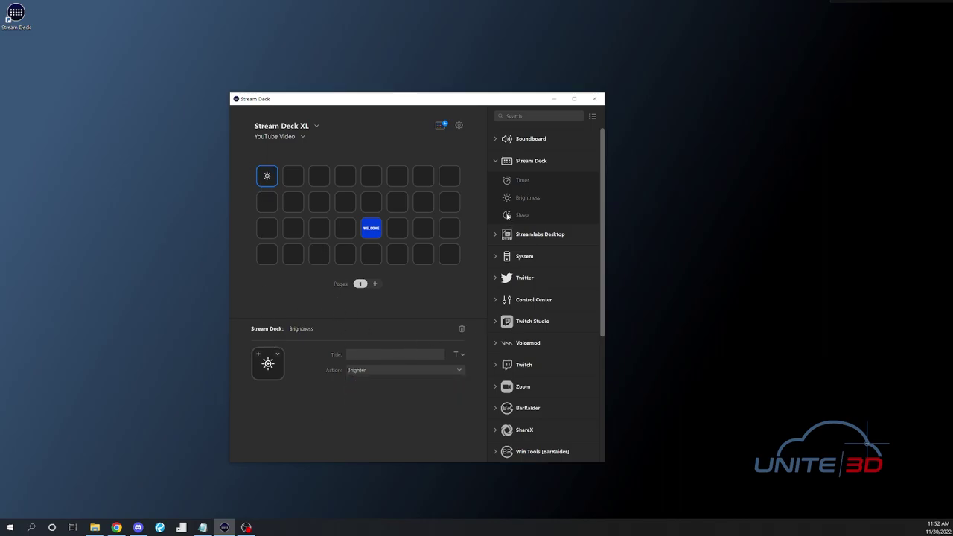
pyautogui.moveTo(509, 215); pyautogui.dragTo(301, 191)
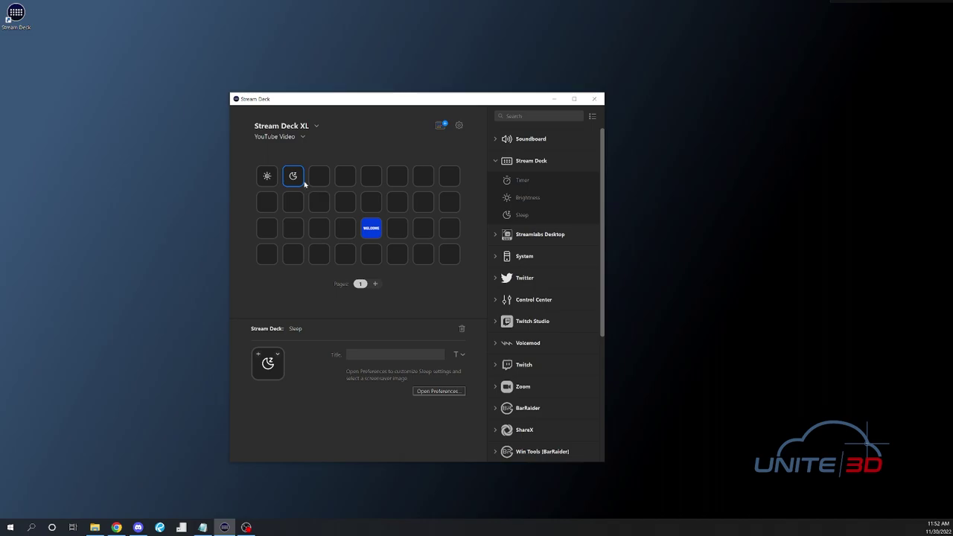
# - Review the device's sleep delay choices and brightness control in the general preferences, and close the preferences
pyautogui.click(459, 125)
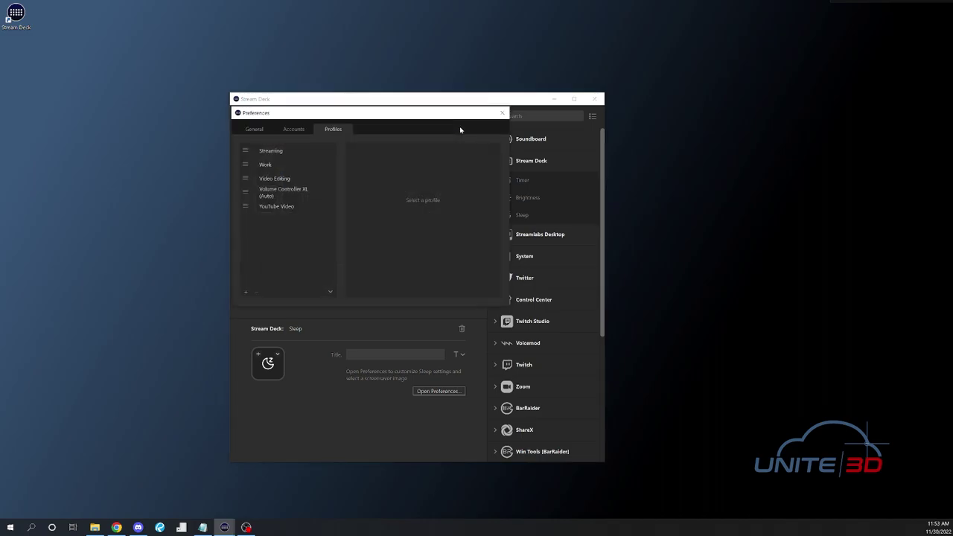
pyautogui.click(250, 130)
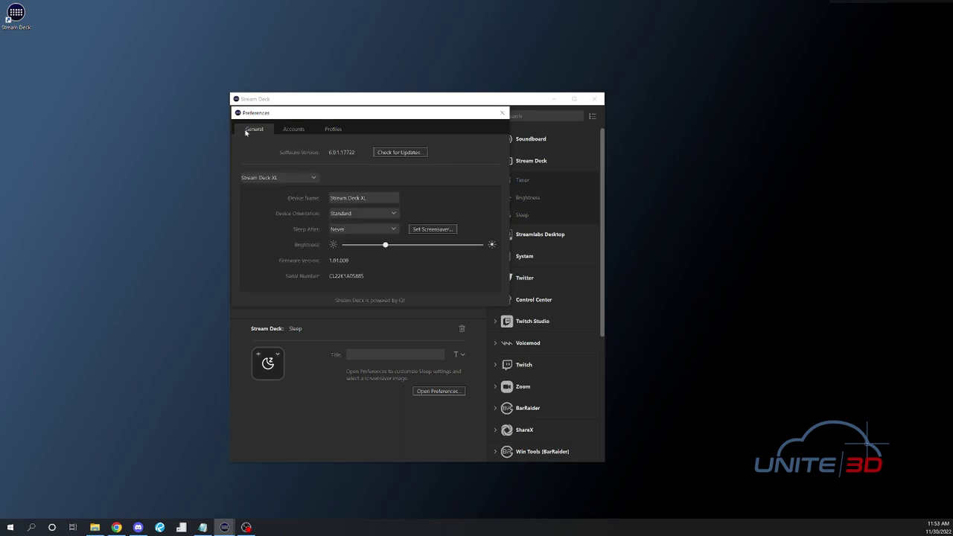
pyautogui.click(391, 230)
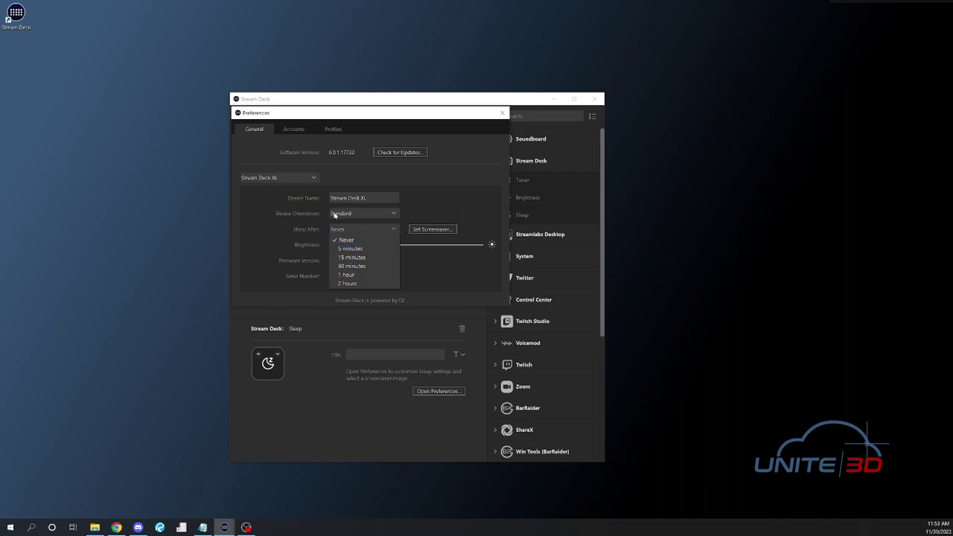
pyautogui.click(472, 207)
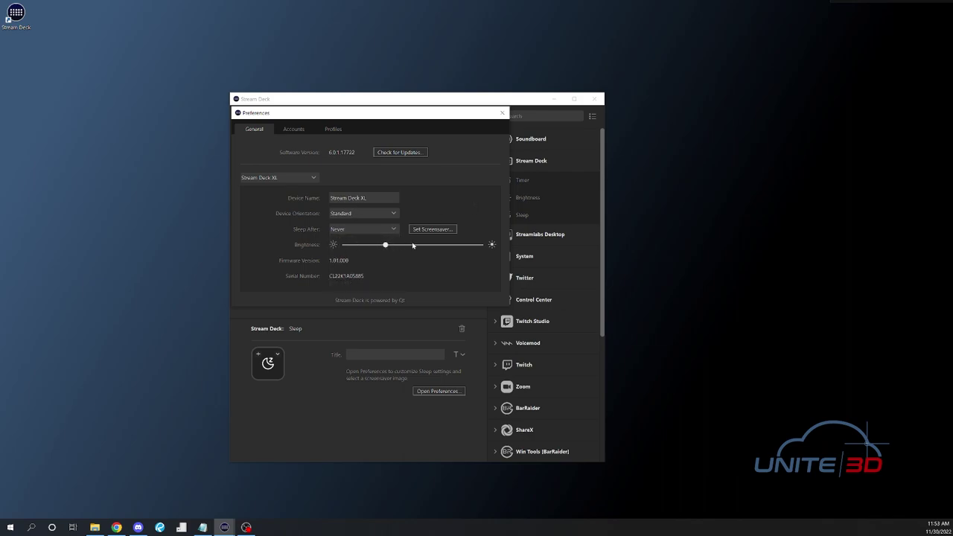
pyautogui.moveTo(386, 247)
pyautogui.mouseDown()
pyautogui.moveTo(402, 246)
pyautogui.moveTo(368, 246)
pyautogui.moveTo(422, 252)
pyautogui.moveTo(387, 248)
pyautogui.mouseUp()
pyautogui.click(502, 112)
# - Create a folder on the third key of the top row, title it "Buttons", and open its title formatting options
pyautogui.scroll(-3, 532, 328)
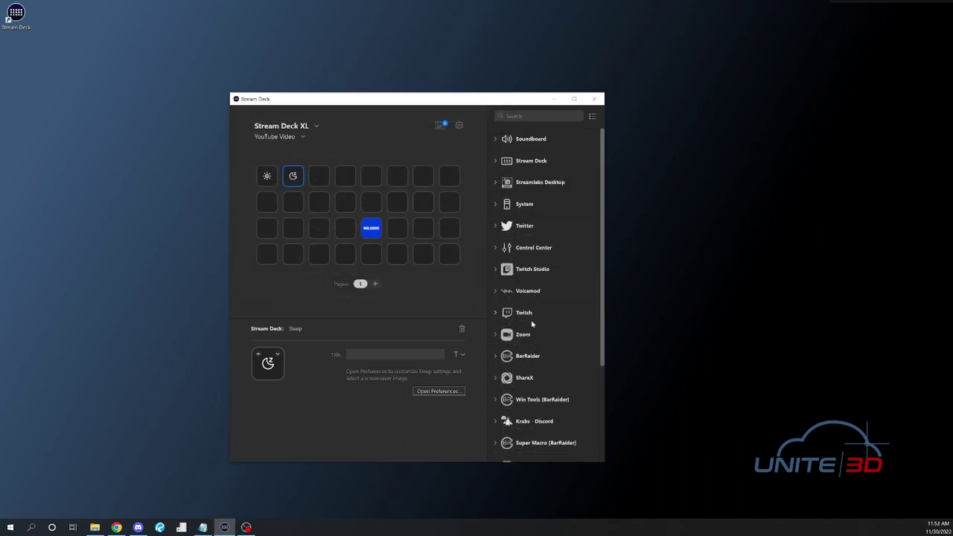
pyautogui.scroll(-2, 531, 328)
pyautogui.click(506, 422)
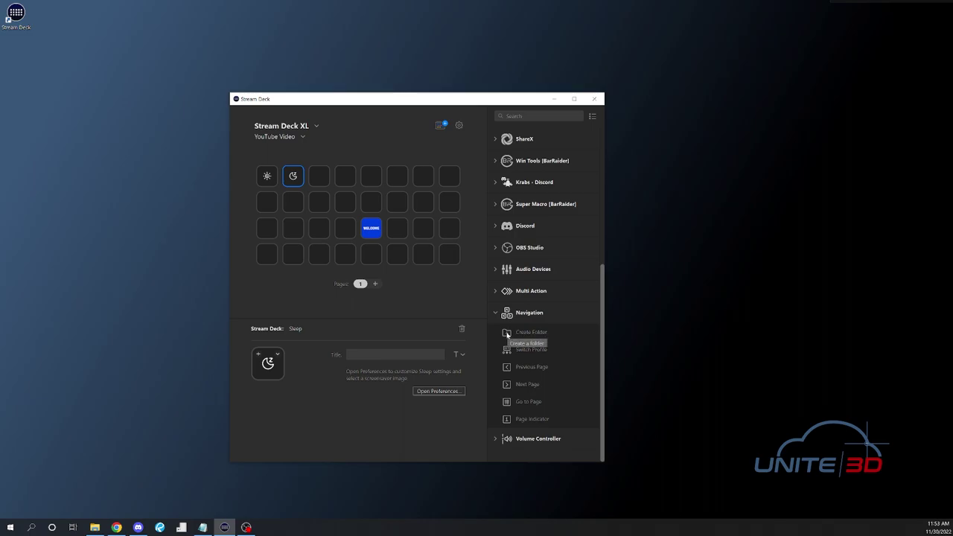
pyautogui.moveTo(507, 336); pyautogui.dragTo(319, 177)
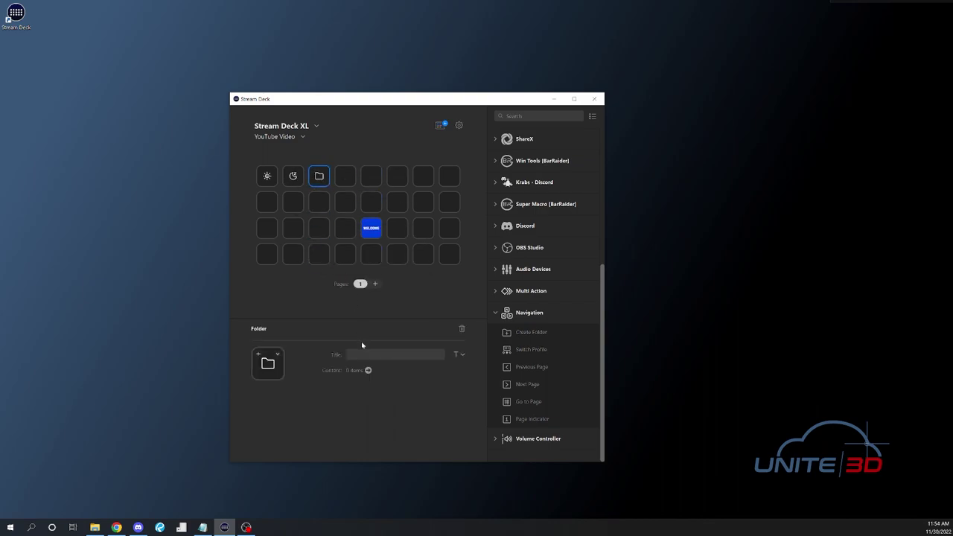
pyautogui.write('Buttons')
pyautogui.click(461, 356)
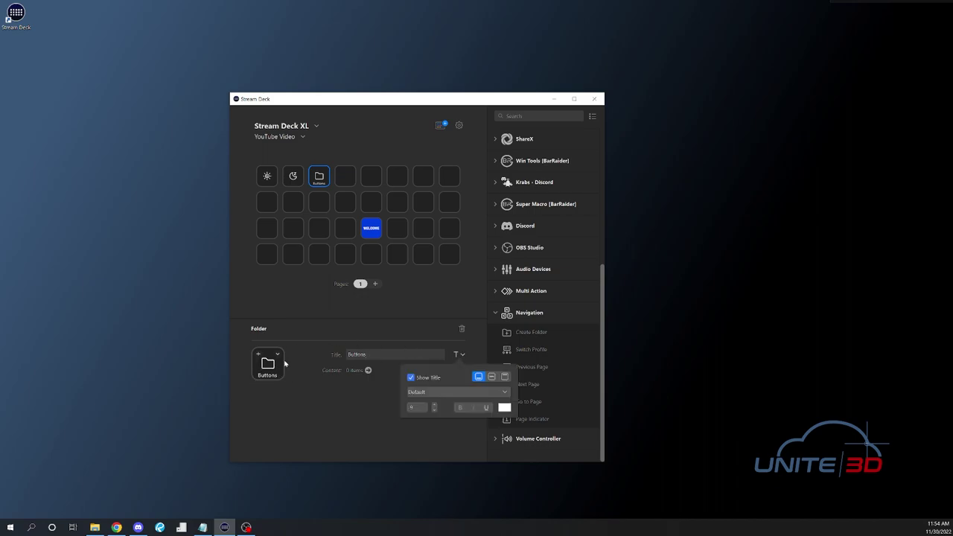
# - Format the folder title in Arial Black at size 12, underlined and aligned to the middle of the key
pyautogui.click(492, 377)
pyautogui.click(505, 377)
pyautogui.click(452, 390)
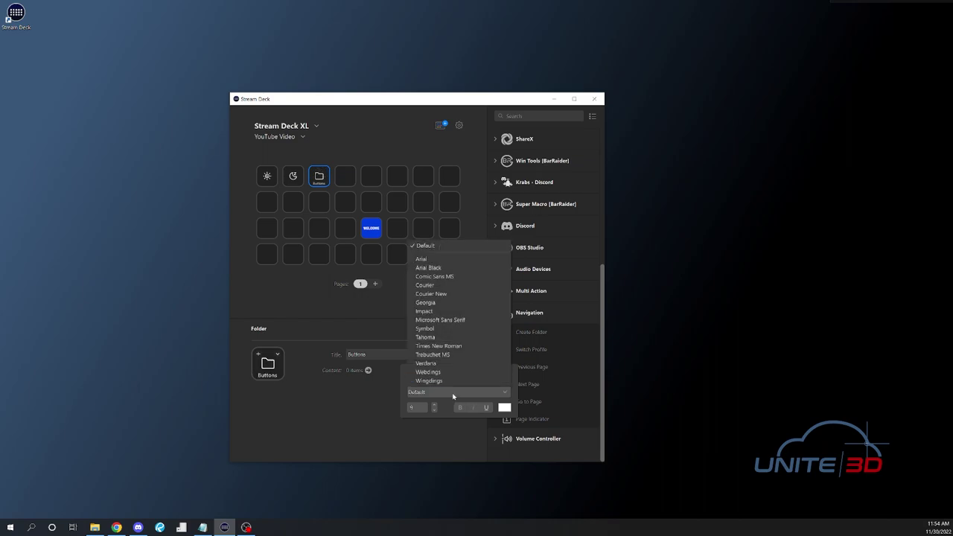
pyautogui.click(437, 268)
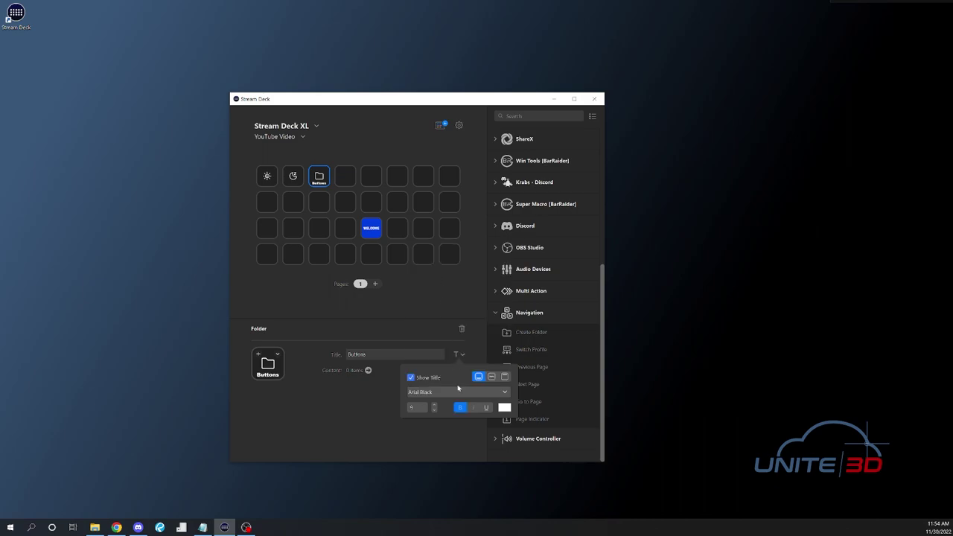
pyautogui.click(435, 404)
pyautogui.click(435, 405)
pyautogui.click(435, 405)
pyautogui.click(490, 377)
pyautogui.click(487, 408)
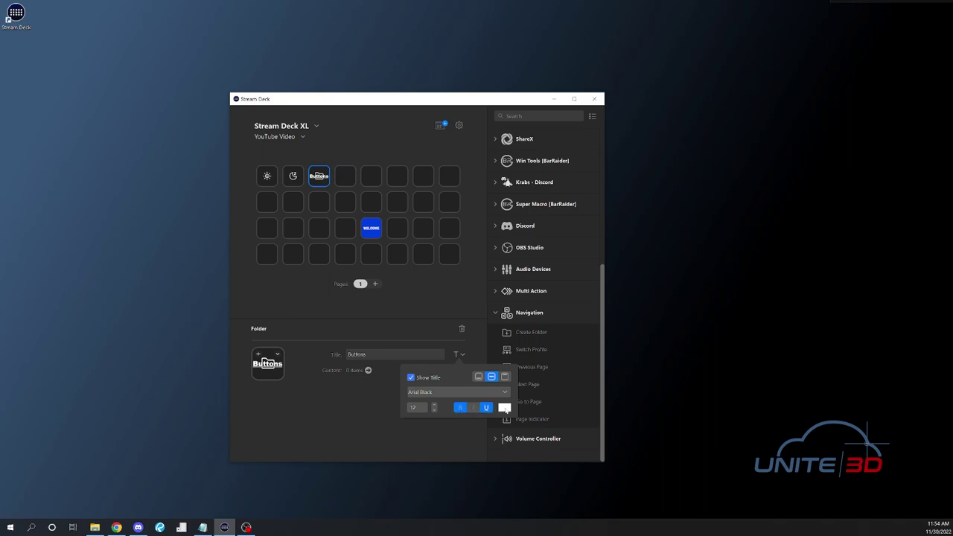
# - Set the folder title's text color to dark blue and close the title formatting options
pyautogui.click(505, 408)
pyautogui.click(376, 328)
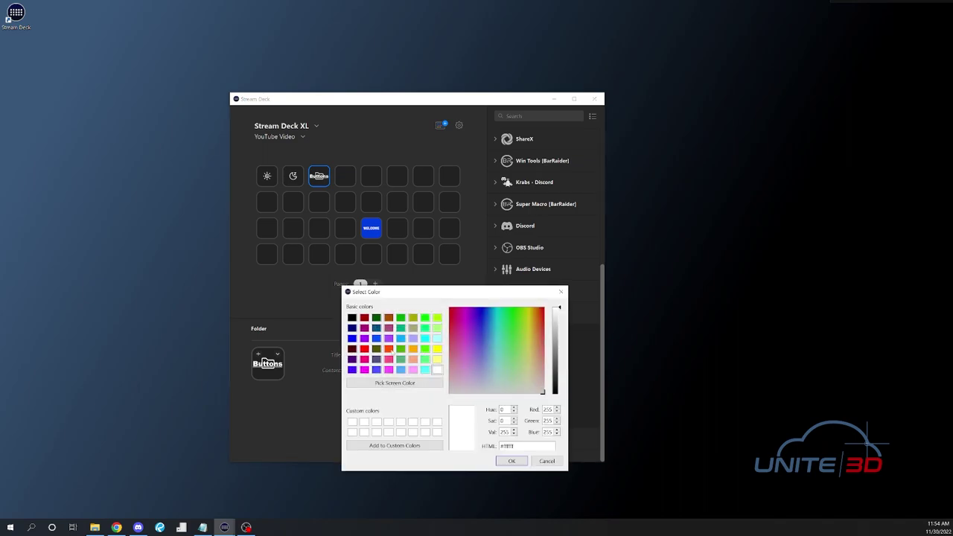
pyautogui.click(511, 461)
pyautogui.click(352, 391)
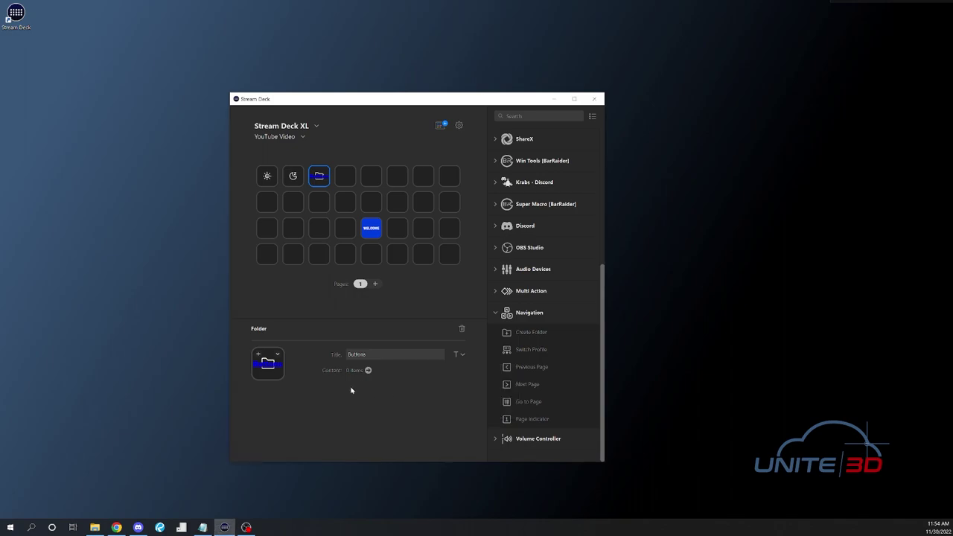
# - Set the folder key's icon from the image file app.ico in the Discord folder
pyautogui.click(280, 356)
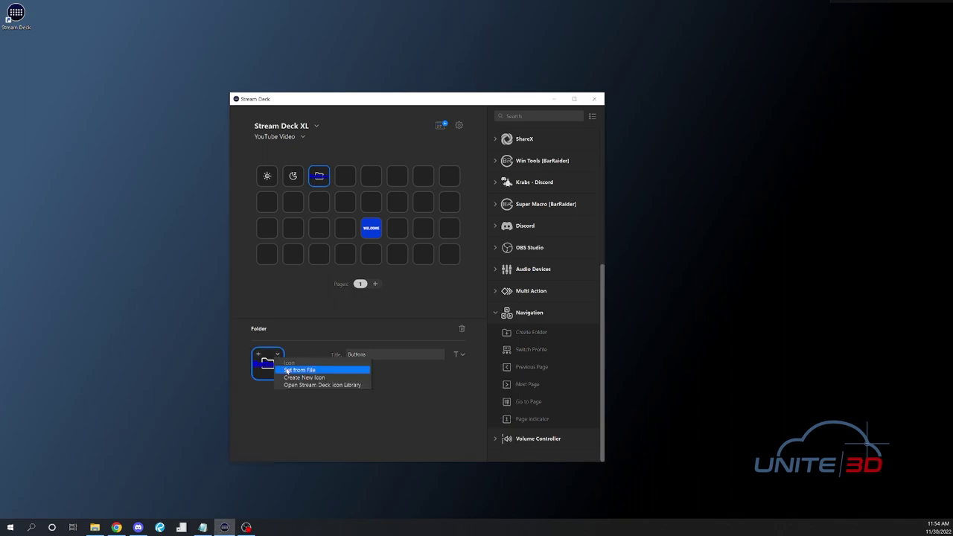
pyautogui.click(283, 370)
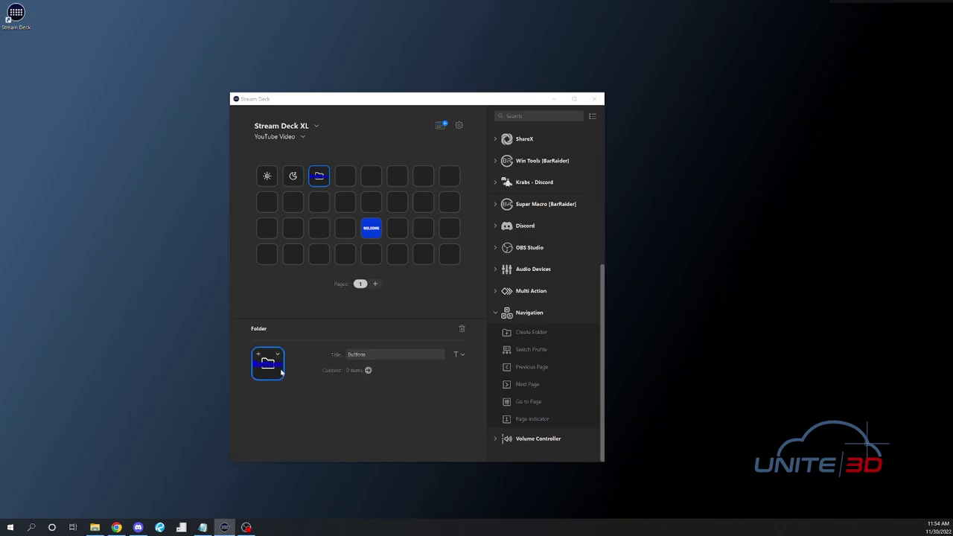
pyautogui.click(362, 189)
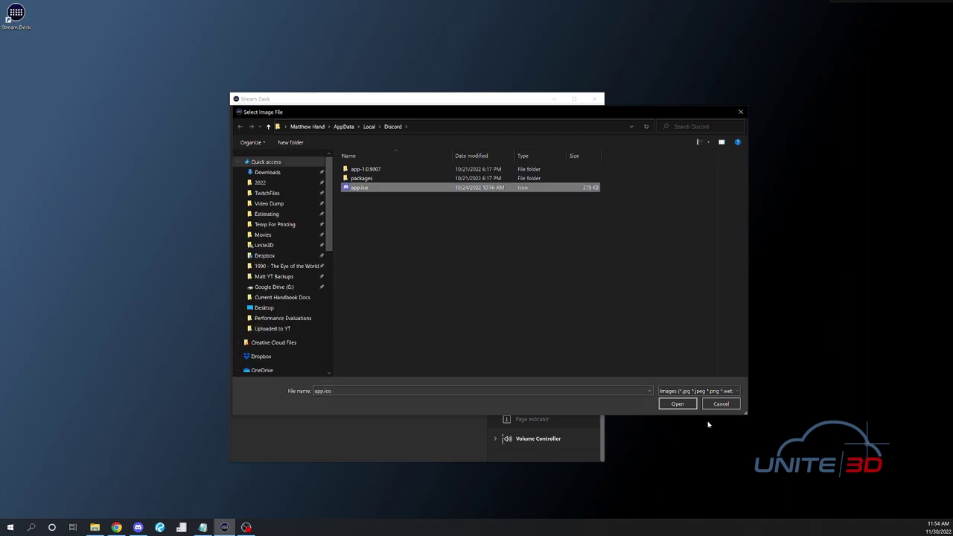
pyautogui.click(678, 405)
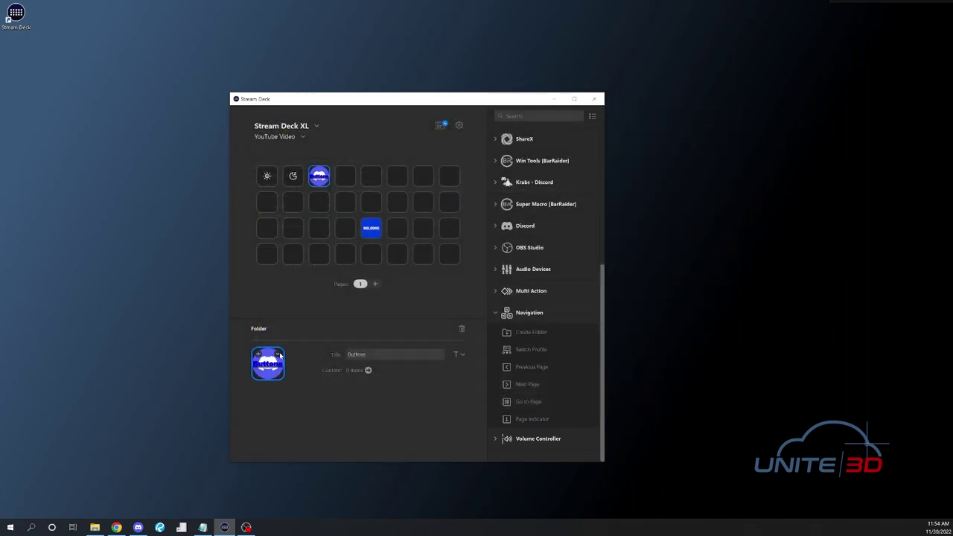
# - Look through the Icon Library's packs for the folder key, close the library, and return to the main key grid
pyautogui.click(279, 356)
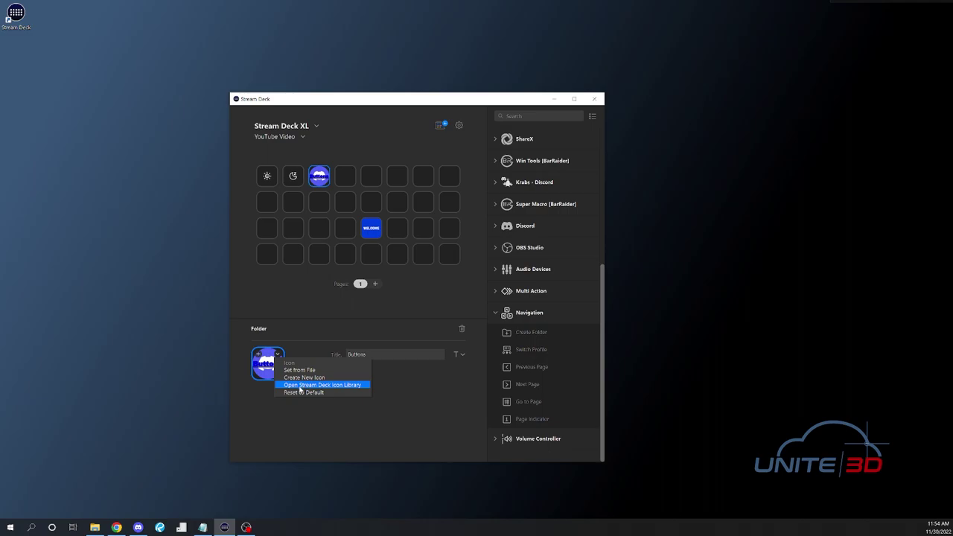
pyautogui.click(298, 386)
pyautogui.scroll(-5, 479, 279)
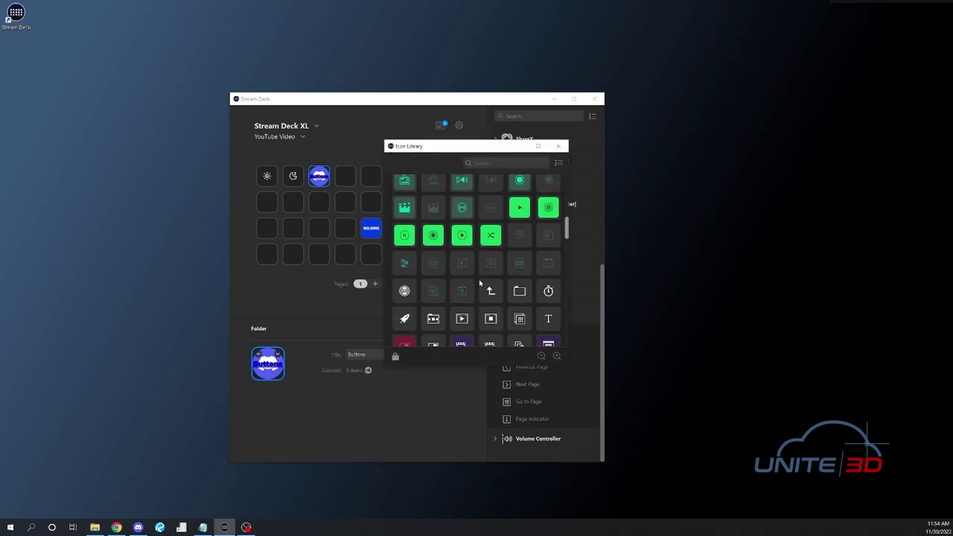
pyautogui.scroll(-15, 479, 279)
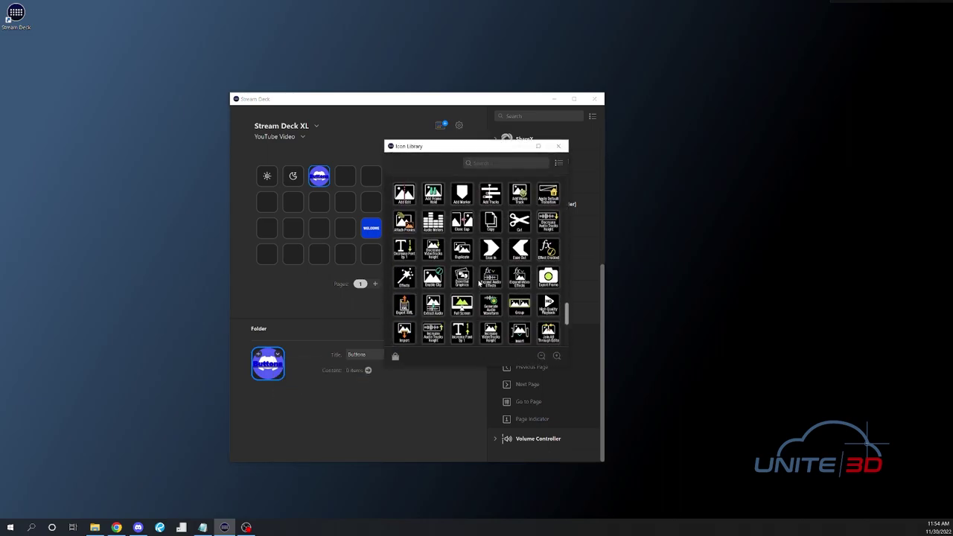
pyautogui.scroll(-10, 479, 281)
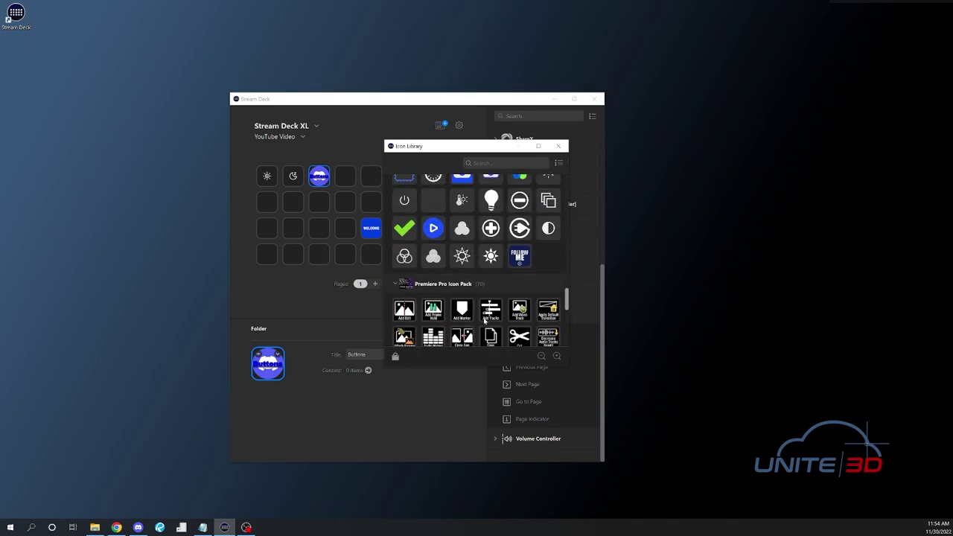
pyautogui.scroll(20, 485, 320)
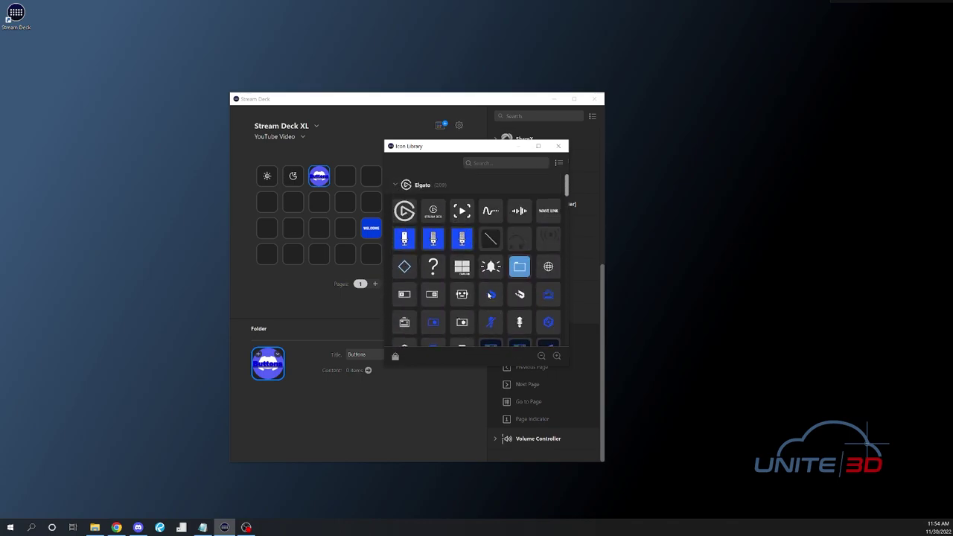
pyautogui.click(558, 146)
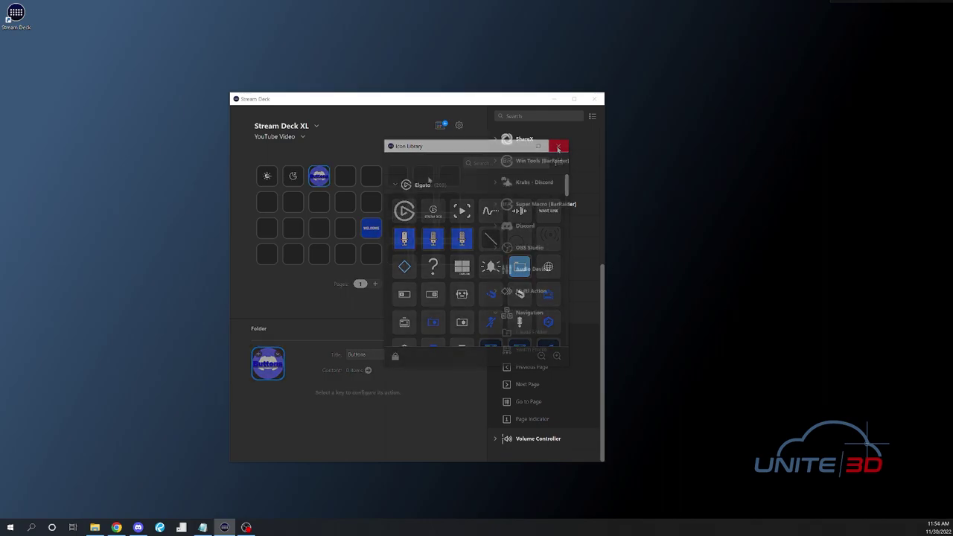
pyautogui.doubleClick(267, 178)
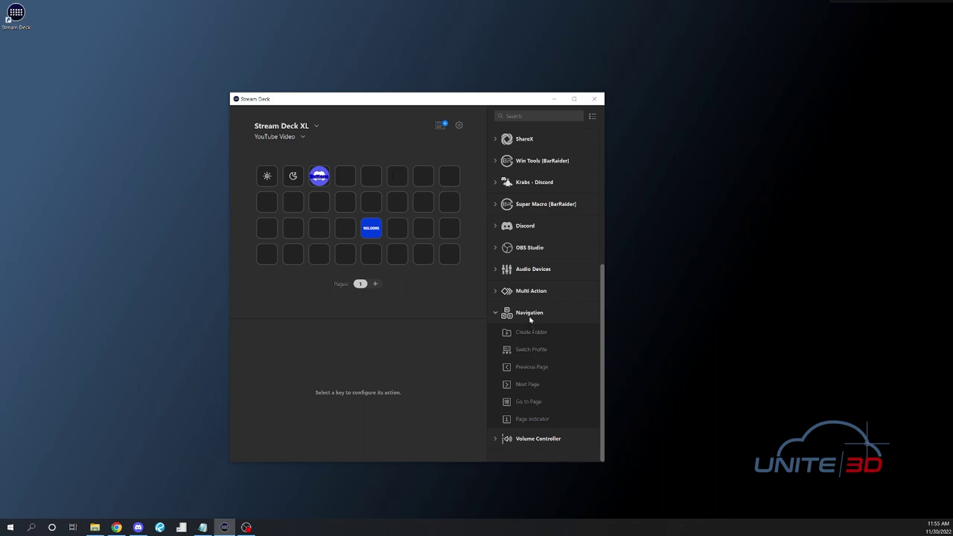
# - Assign the Switch Profile action to the last key of the fourth row and review its profile choices, keeping Next Profile
pyautogui.moveTo(507, 351); pyautogui.dragTo(450, 257)
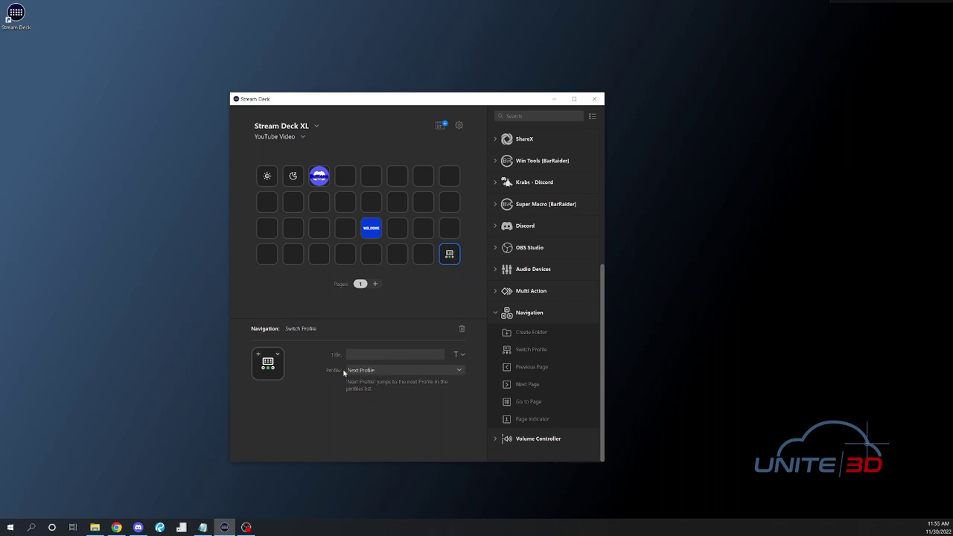
pyautogui.click(459, 370)
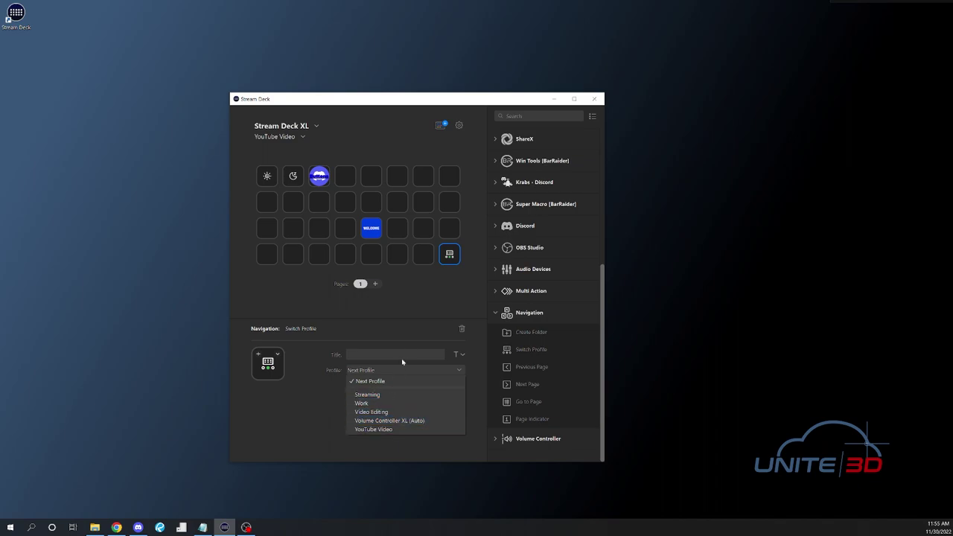
pyautogui.click(439, 302)
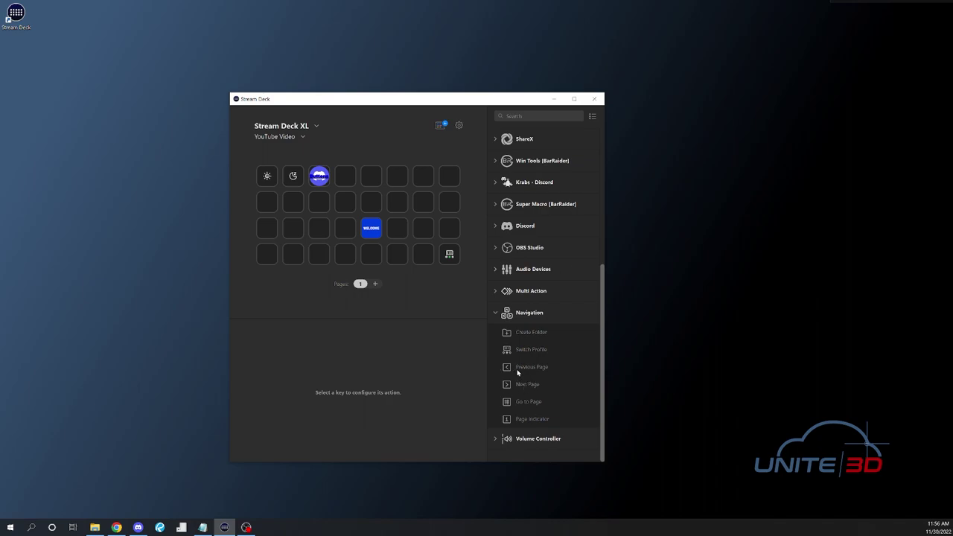
# - Add a second page to the profile and return to the first page with its Previous Page key
pyautogui.click(376, 284)
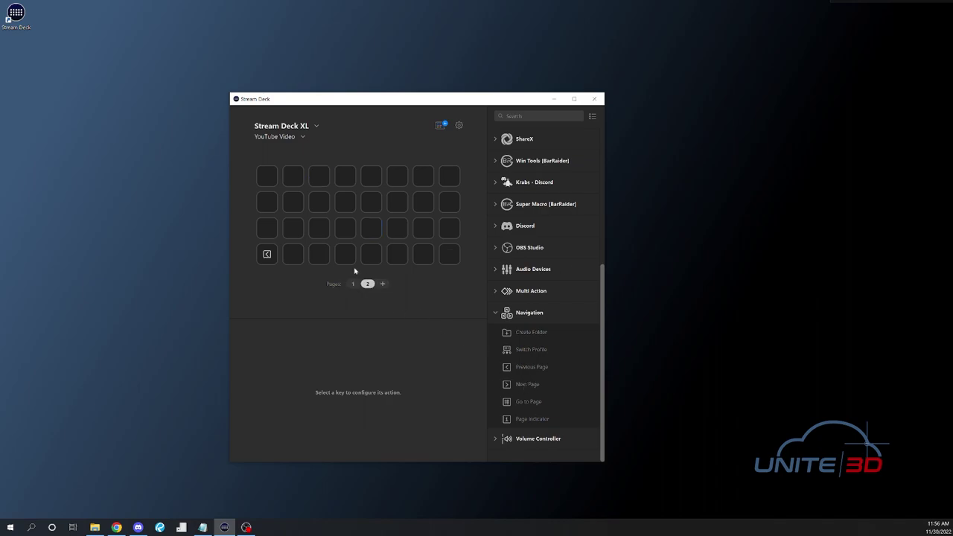
pyautogui.click(265, 256)
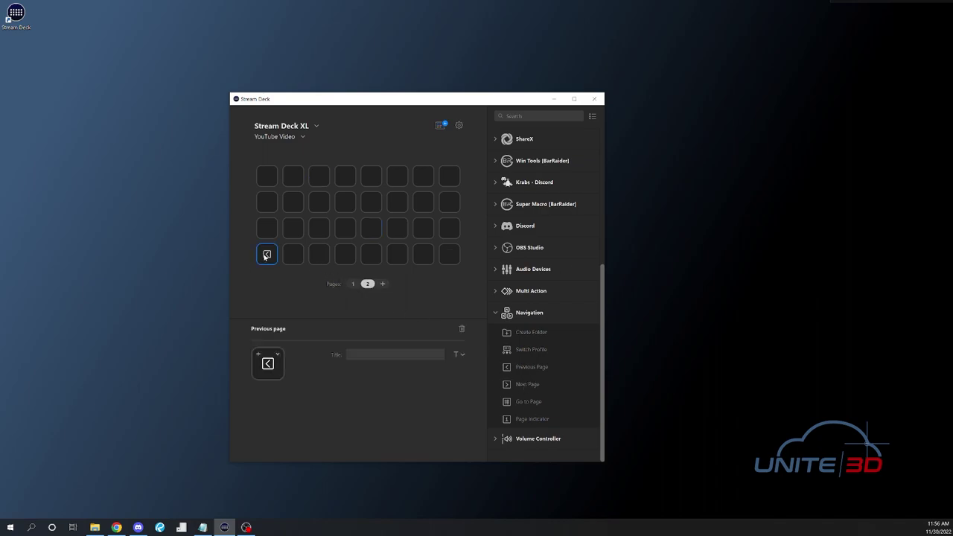
pyautogui.doubleClick(267, 255)
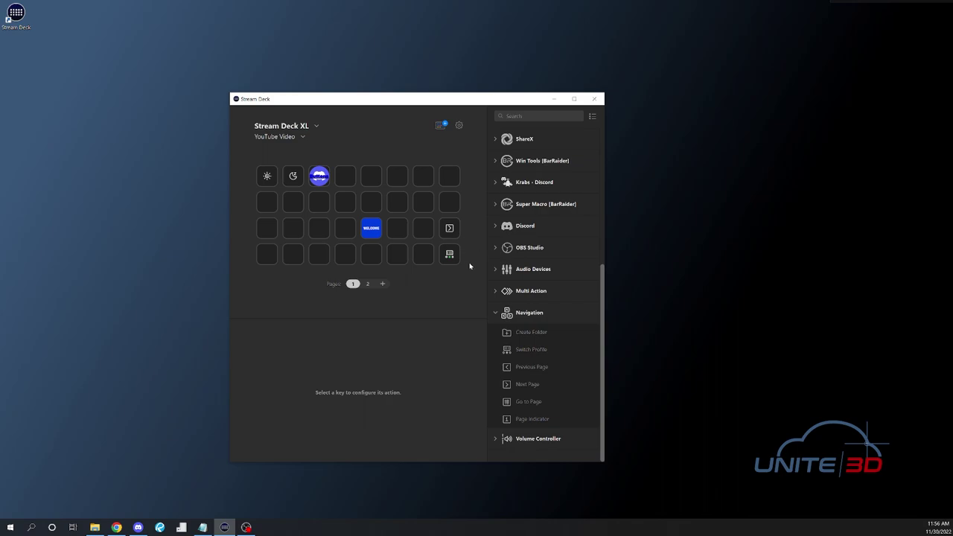
# - Assign the System Open action to the first key of the third row
pyautogui.click(495, 313)
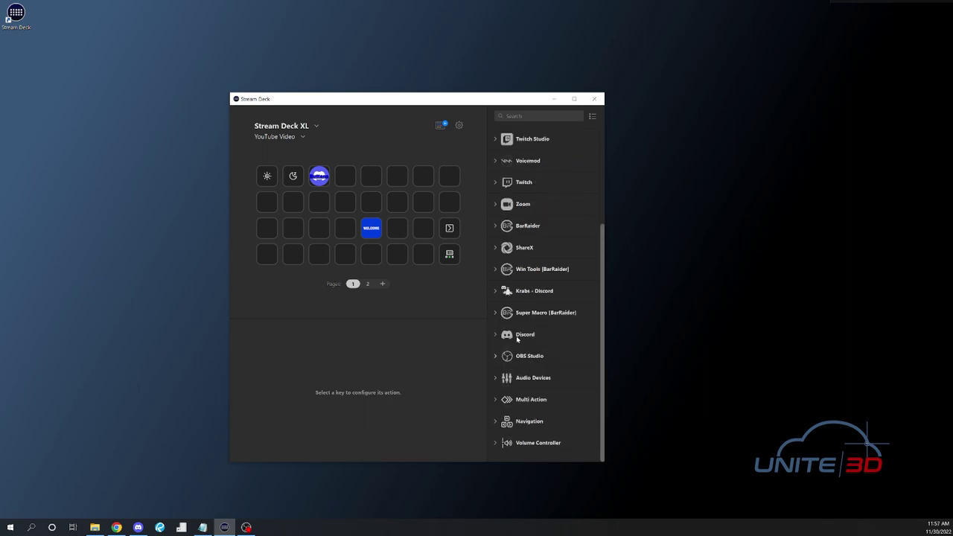
pyautogui.scroll(3, 507, 283)
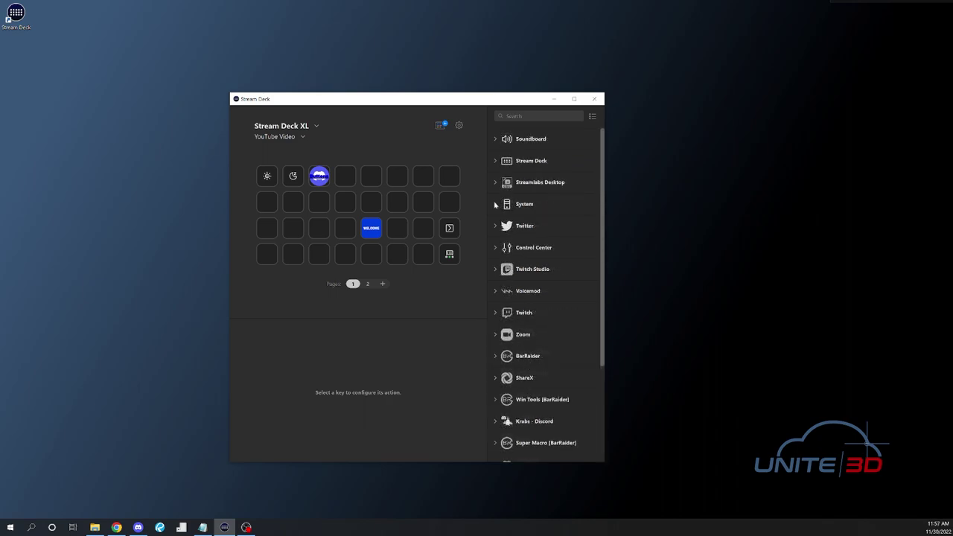
pyautogui.click(495, 204)
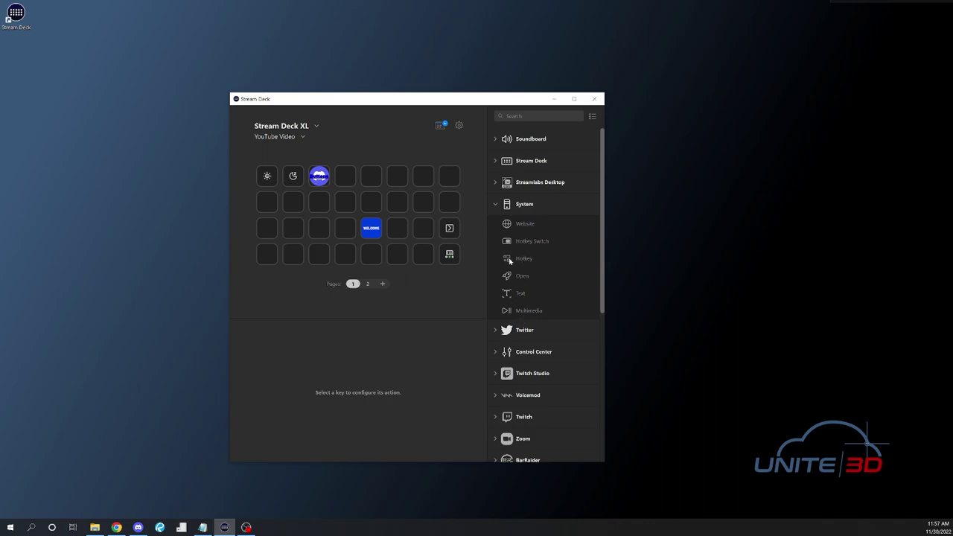
pyautogui.moveTo(507, 277); pyautogui.dragTo(268, 229)
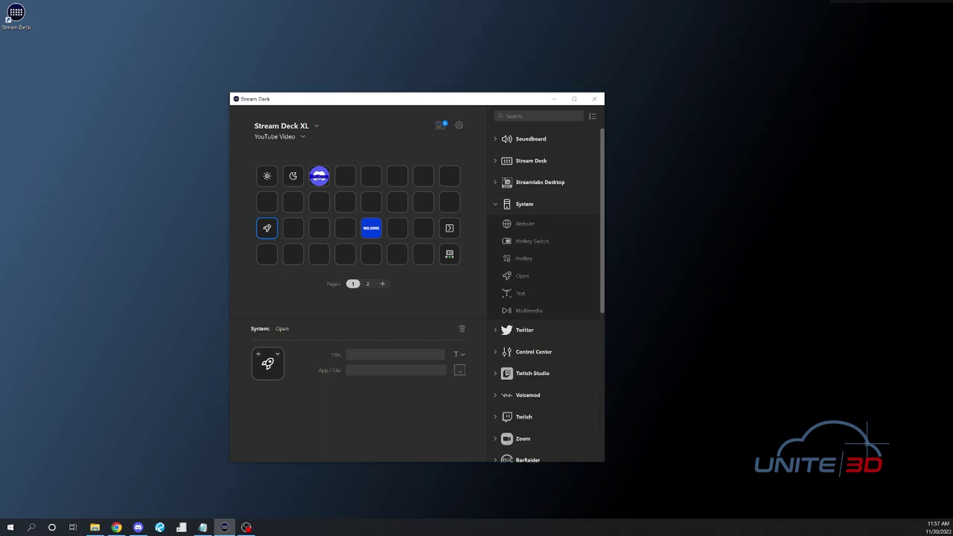
# - Copy the path C:\ProgramData\Microsoft\Windows\Start Menu\Programs and enter it, enclosed in quotation marks, as the Open action's App / File
pyautogui.click(460, 370)
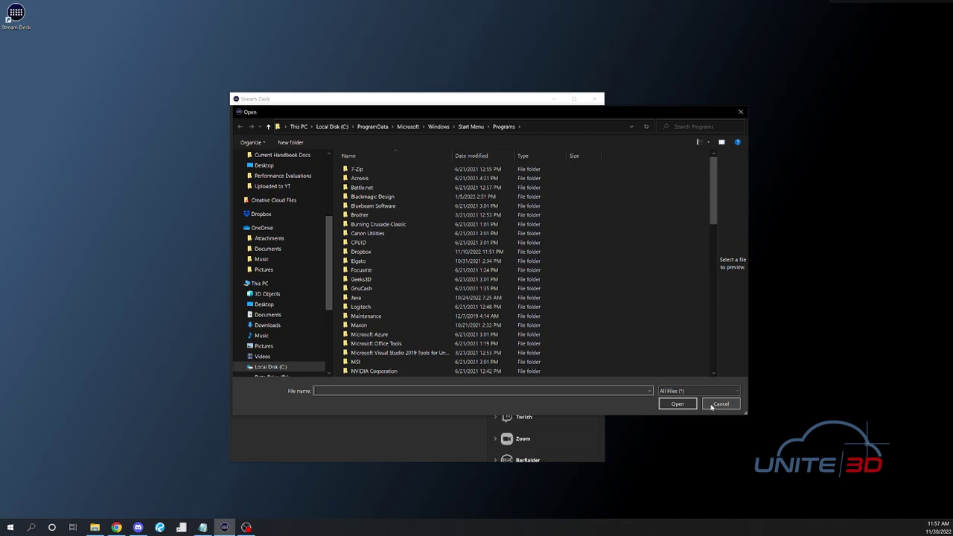
pyautogui.click(356, 363)
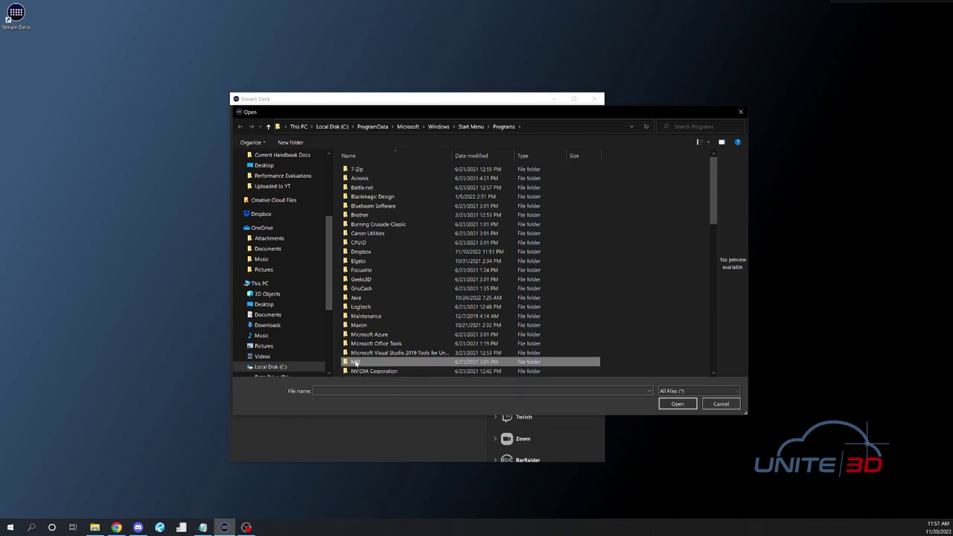
pyautogui.click(530, 127)
pyautogui.hotkey('ctrl', 'c')
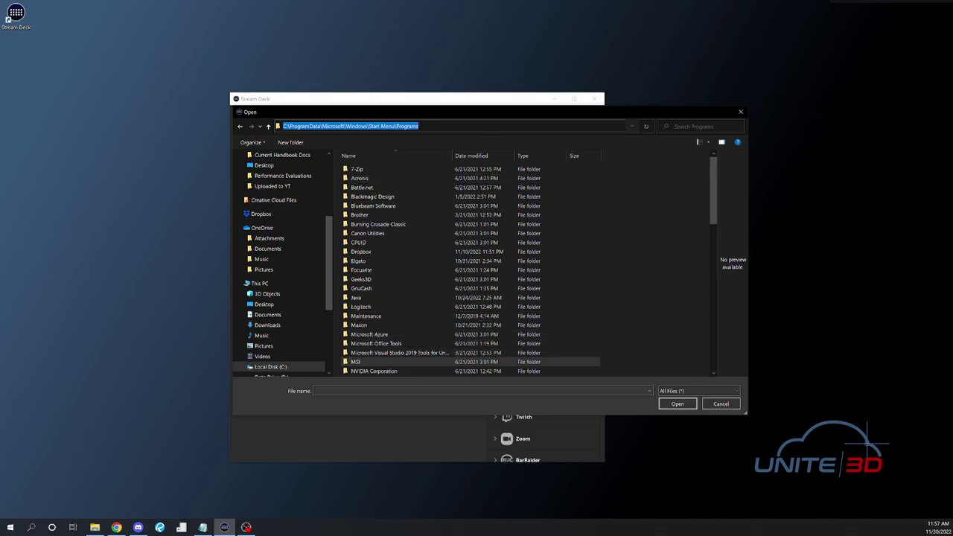
pyautogui.click(720, 403)
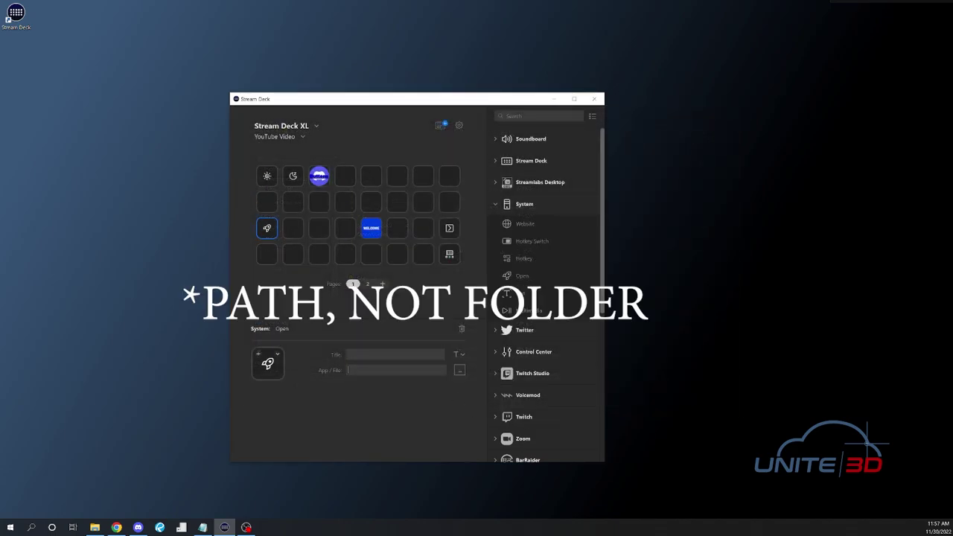
pyautogui.hotkey('ctrl', 'v')
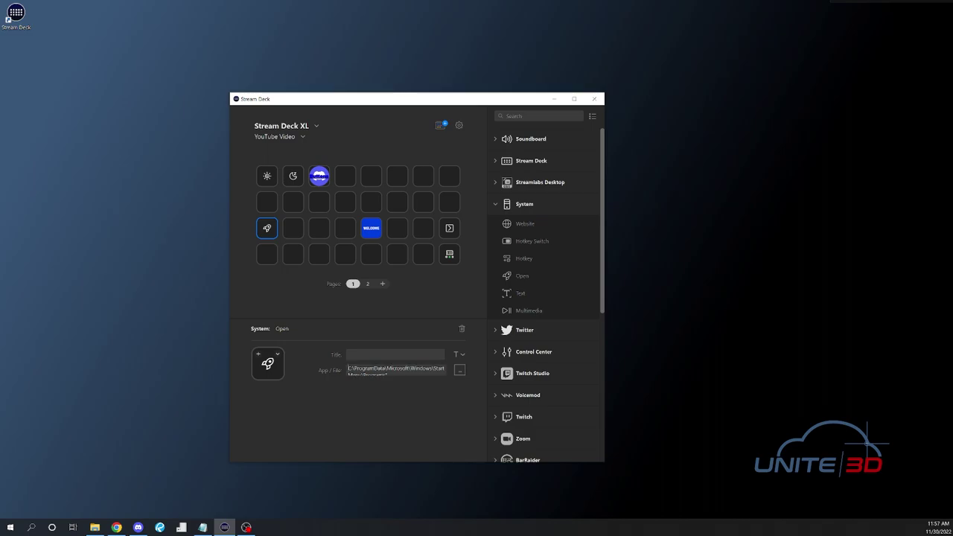
pyautogui.click(350, 369)
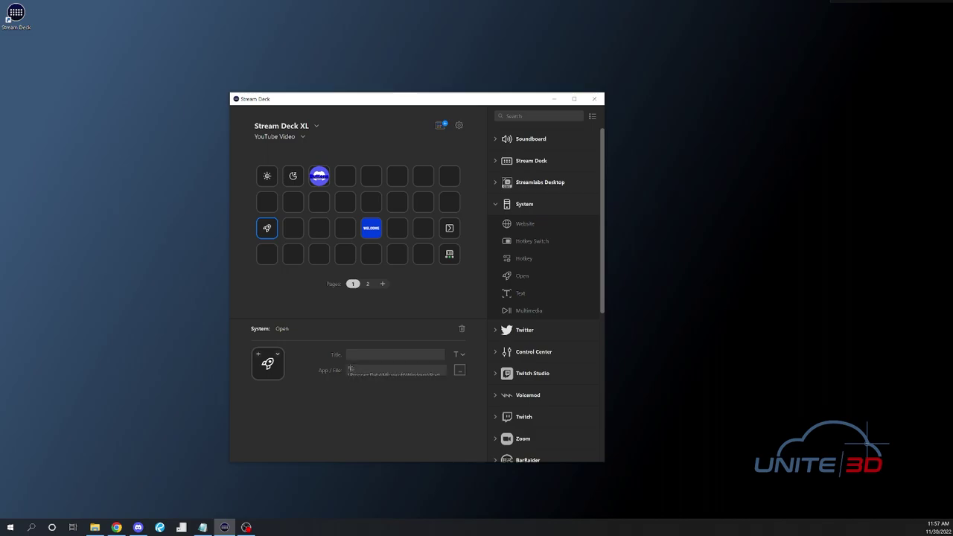
# - Title the Open key "Open Folder" on two lines, test it, and close the Programs folder windows
pyautogui.click(349, 354)
pyautogui.write('Open Folder')
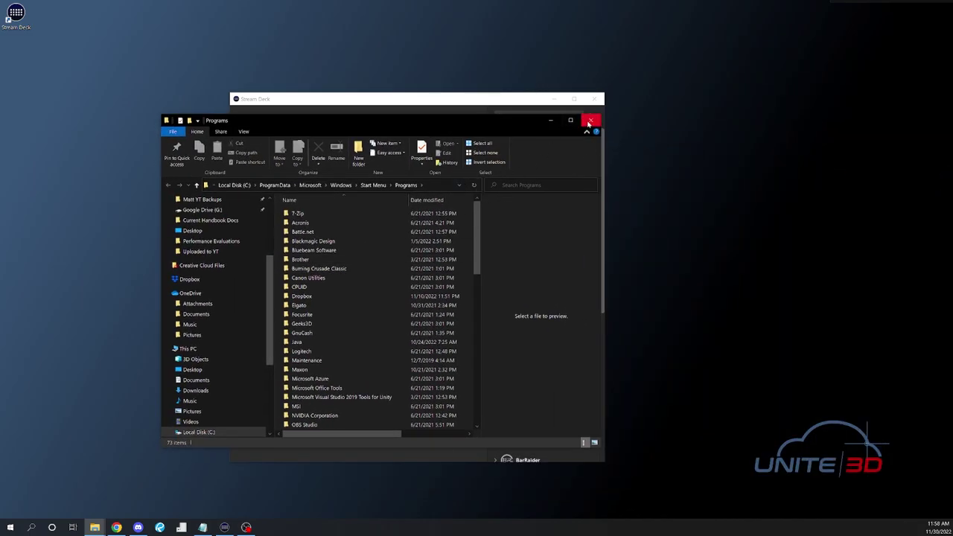
pyautogui.click(590, 120)
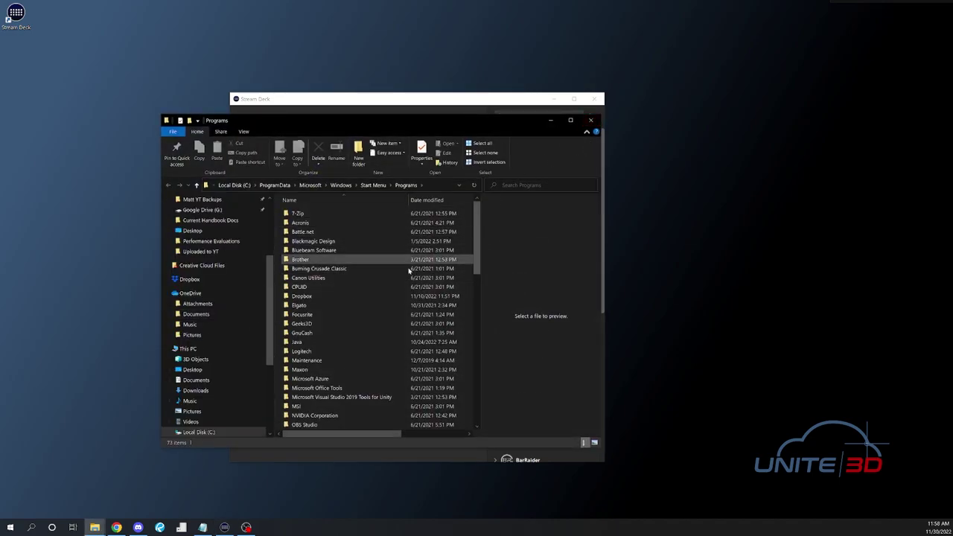
pyautogui.click(591, 120)
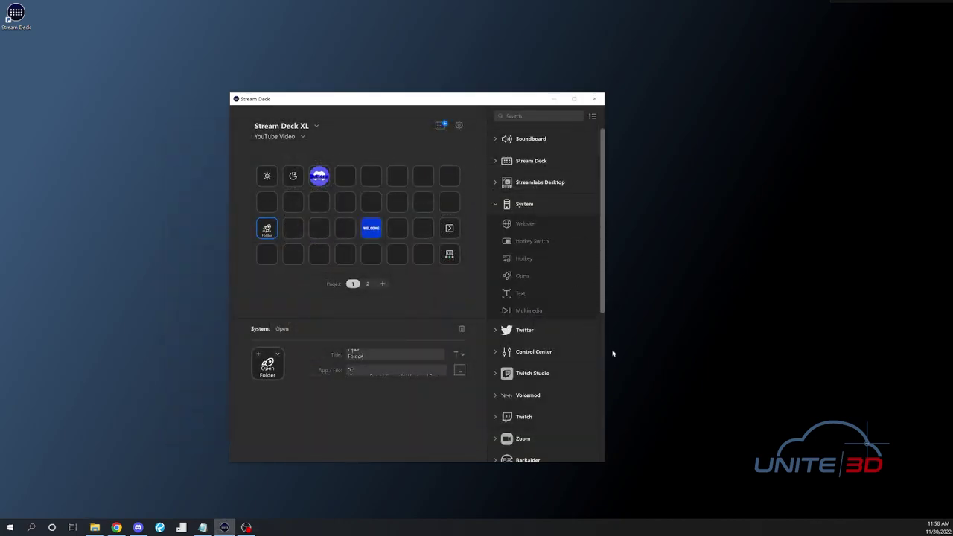
pyautogui.click(94, 527)
pyautogui.rightClick(94, 528)
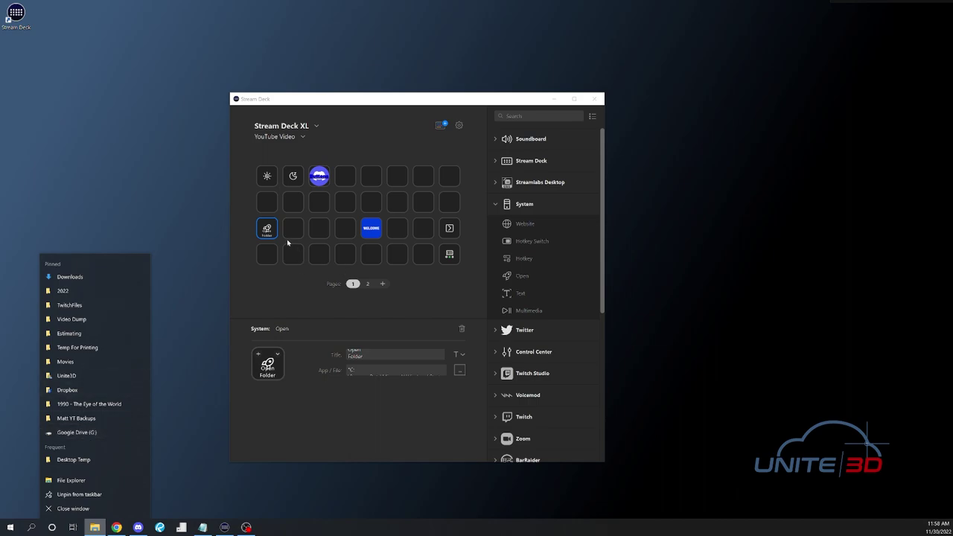
pyautogui.click(277, 206)
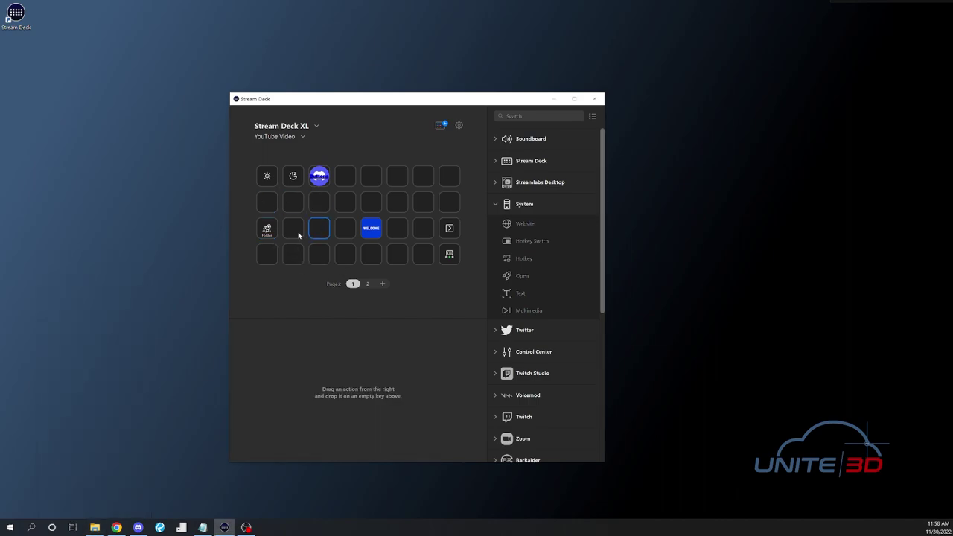
pyautogui.rightClick(94, 527)
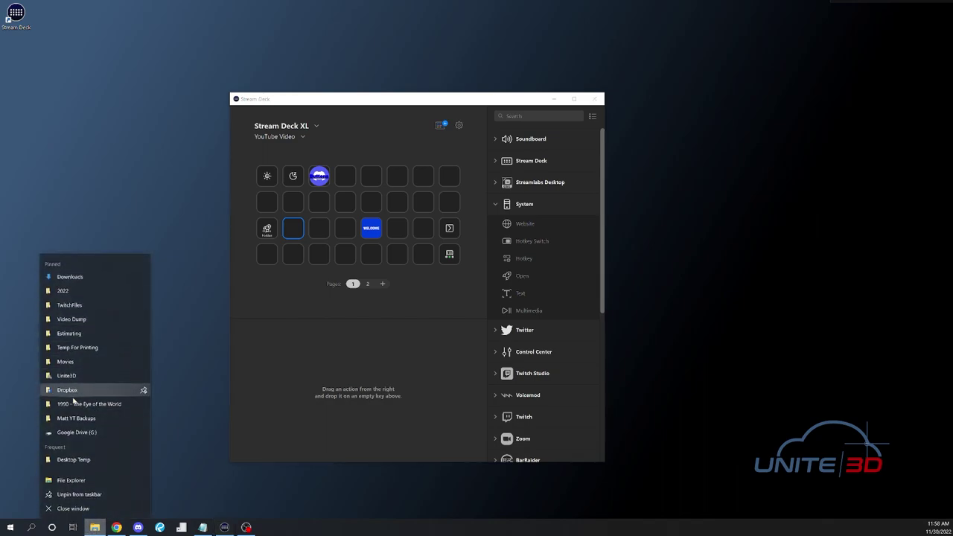
pyautogui.click(190, 402)
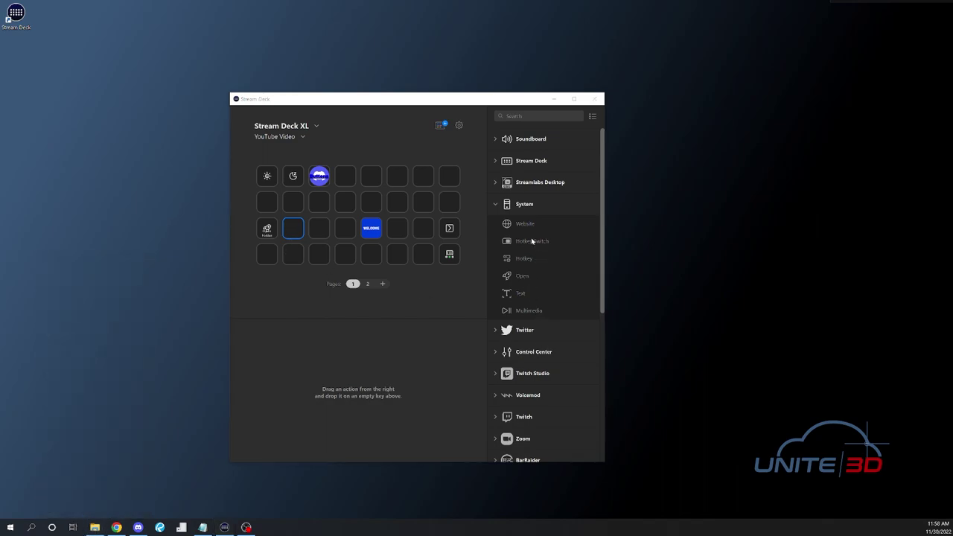
pyautogui.moveTo(525, 224); pyautogui.dragTo(295, 232)
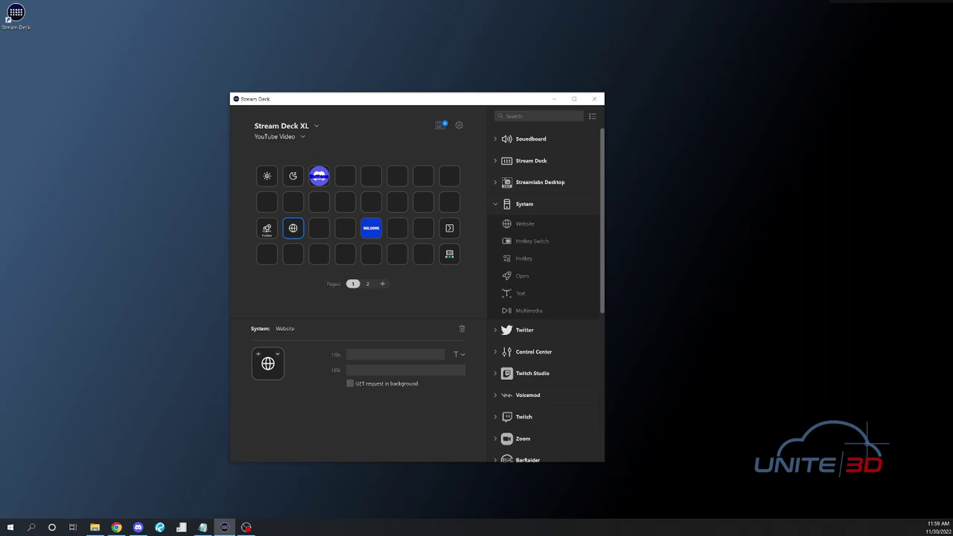
pyautogui.write('http://www.google')
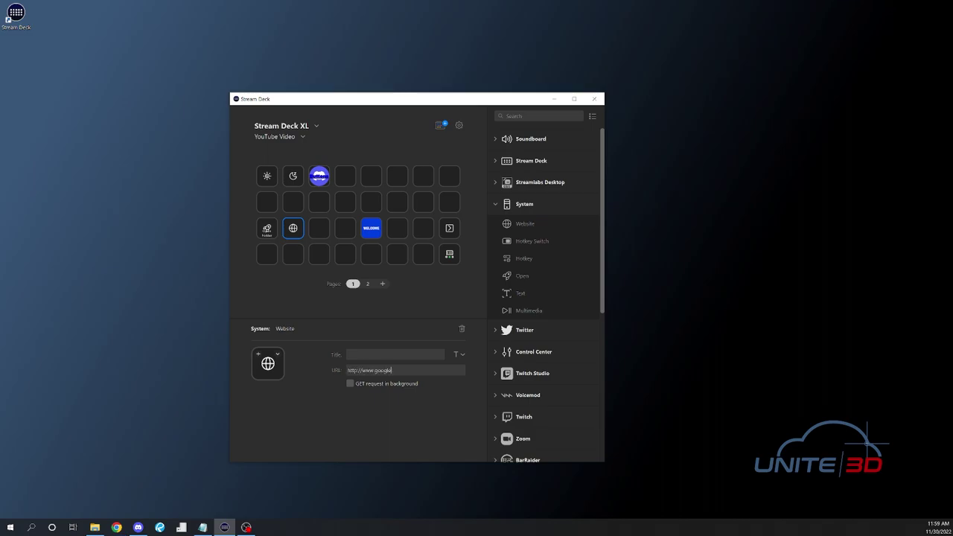
pyautogui.write('.com')
# - Title the Website key "Google", test it, and minimize the browser window
pyautogui.click(395, 355)
pyautogui.write('Google')
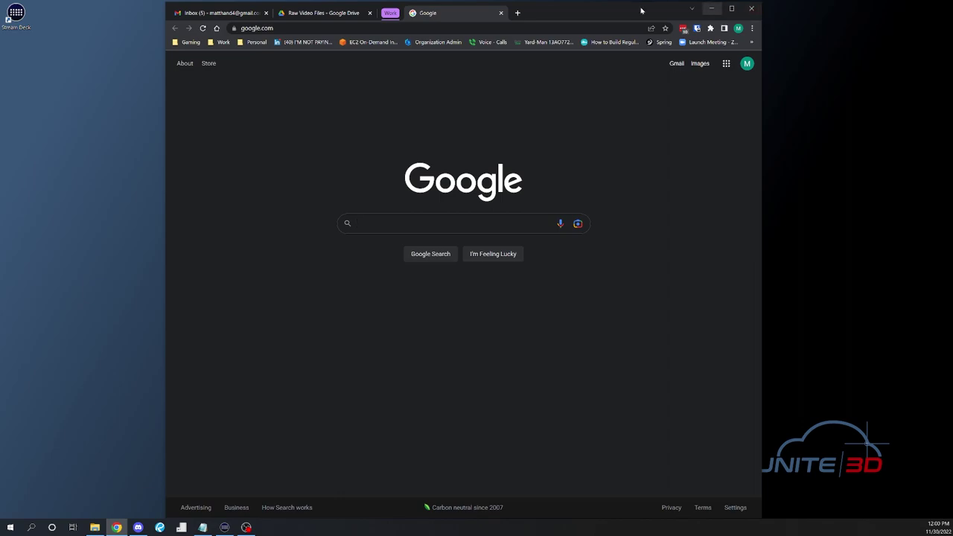
pyautogui.click(711, 8)
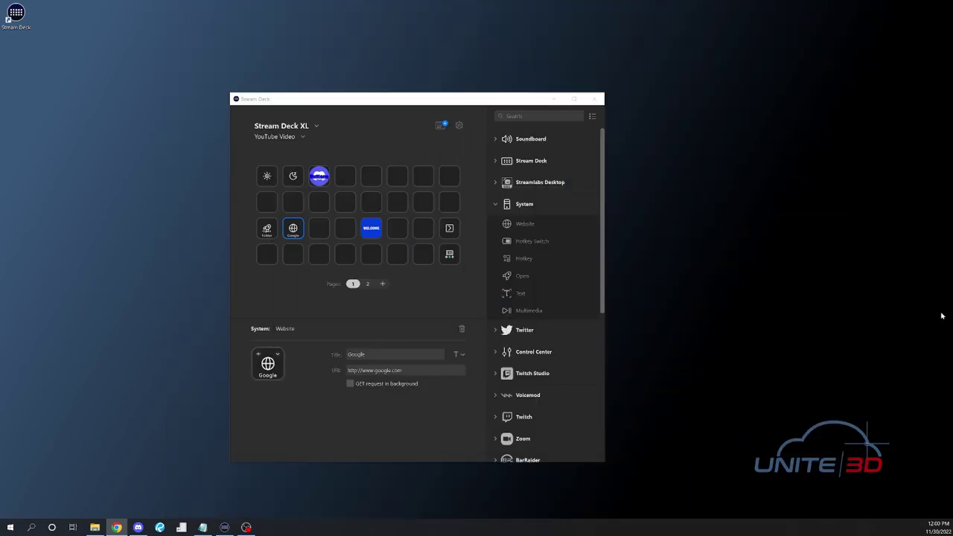
# - Assign the System Hotkey action to the third key of the third row and record G as its hotkey
pyautogui.moveTo(509, 262); pyautogui.dragTo(321, 238)
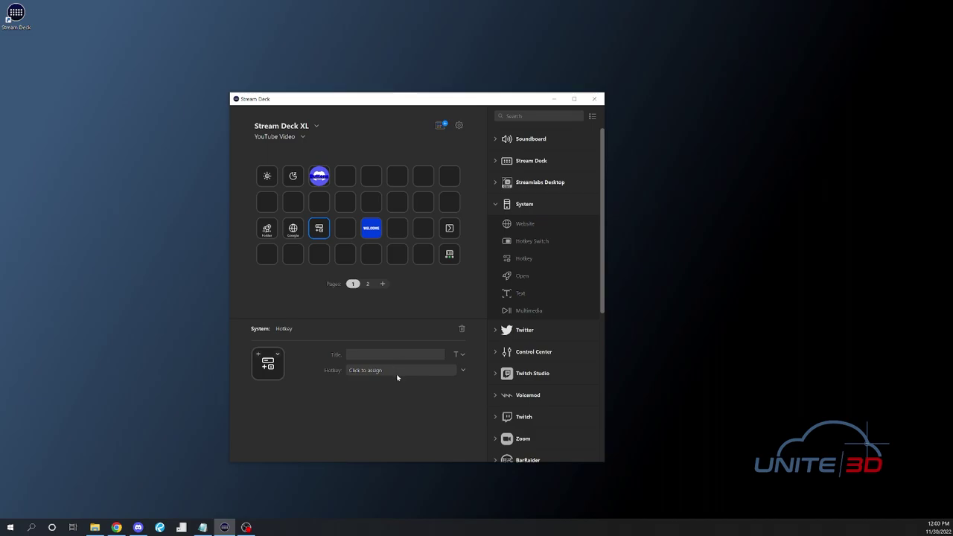
pyautogui.click(395, 372)
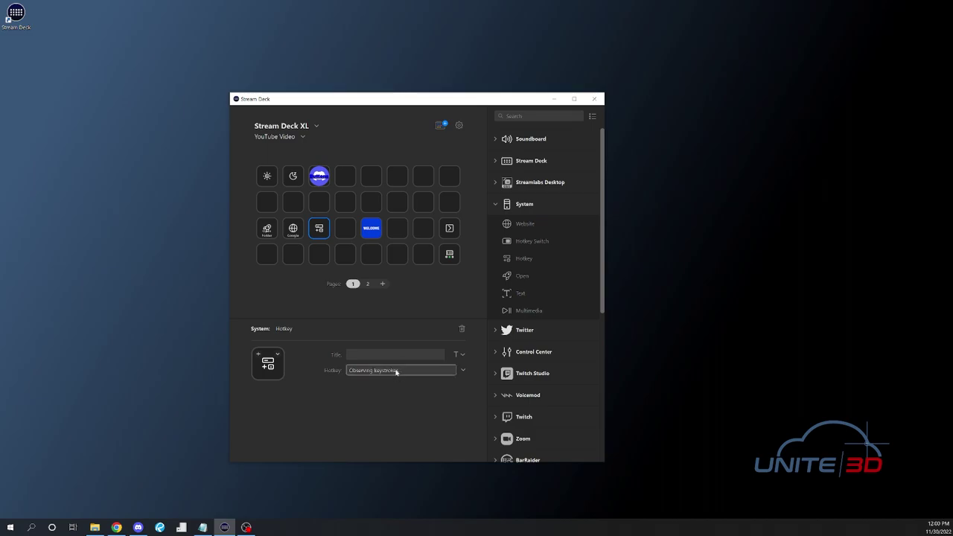
pyautogui.press('g')
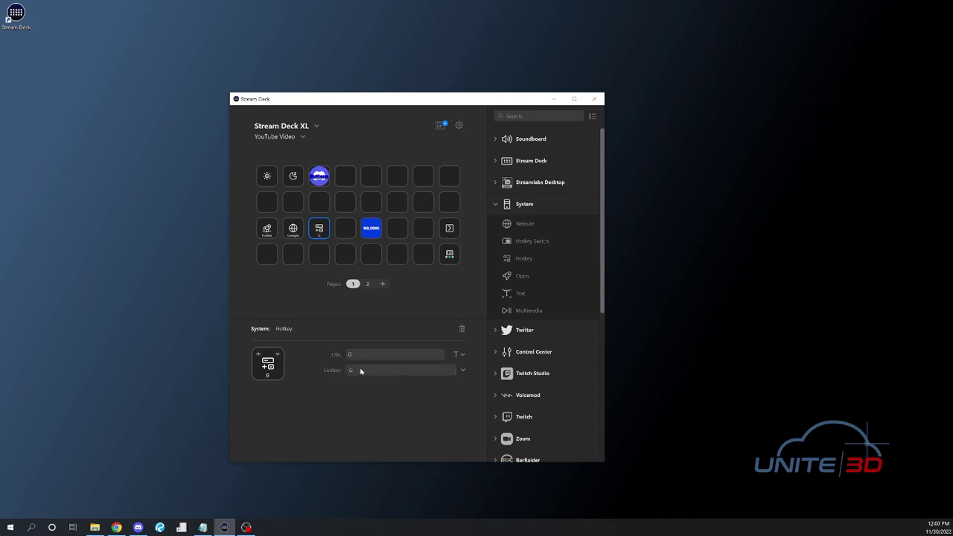
# - Change the Hotkey action's assigned key to the function key F14
pyautogui.click(464, 371)
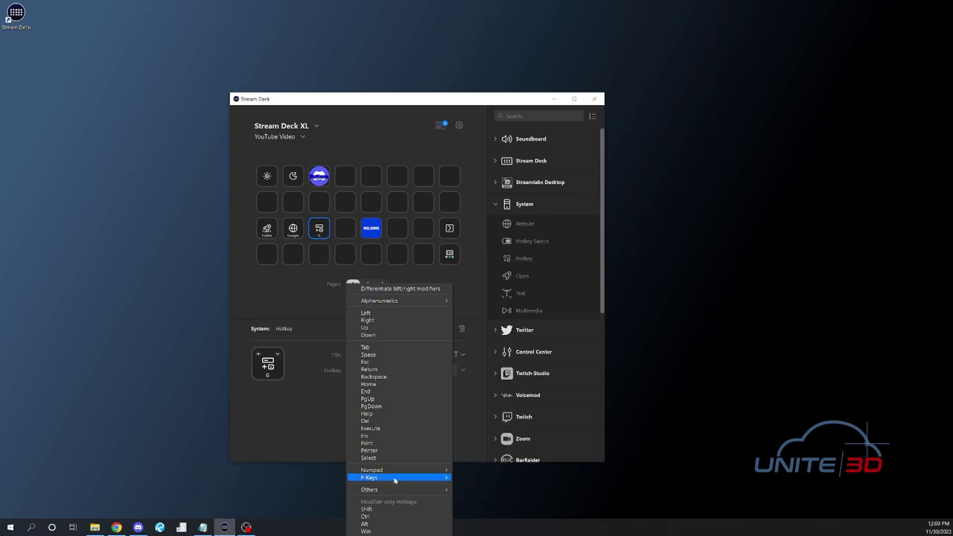
pyautogui.moveTo(395, 480)
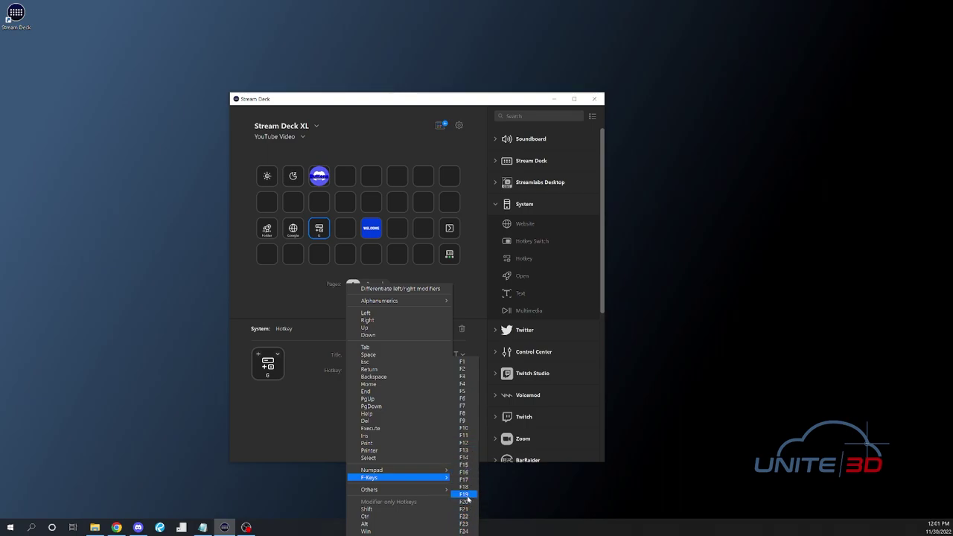
pyautogui.click(464, 457)
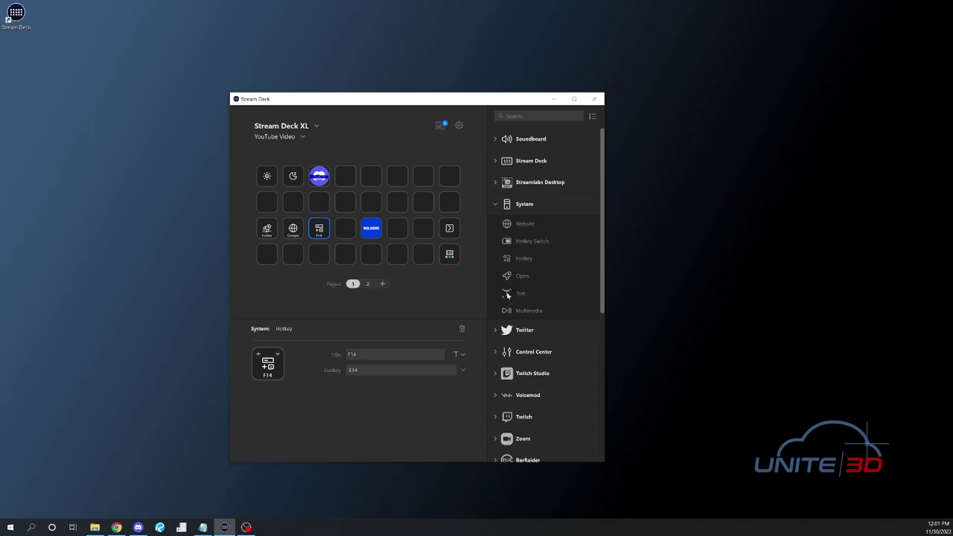
# - Assign a System Text action containing "Enter text here" to the fourth key of the third row and test it in Notepad
pyautogui.moveTo(508, 295); pyautogui.dragTo(345, 228)
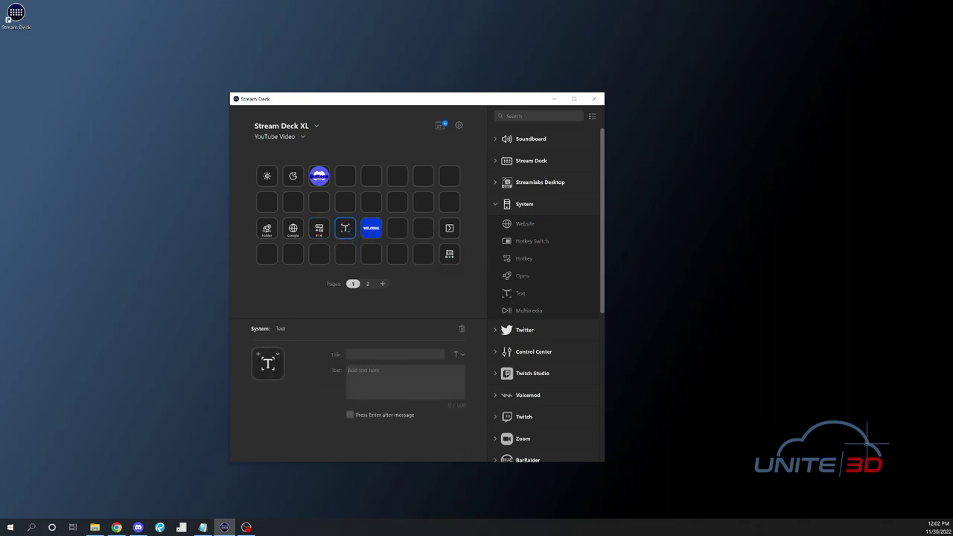
pyautogui.write('Enter text here')
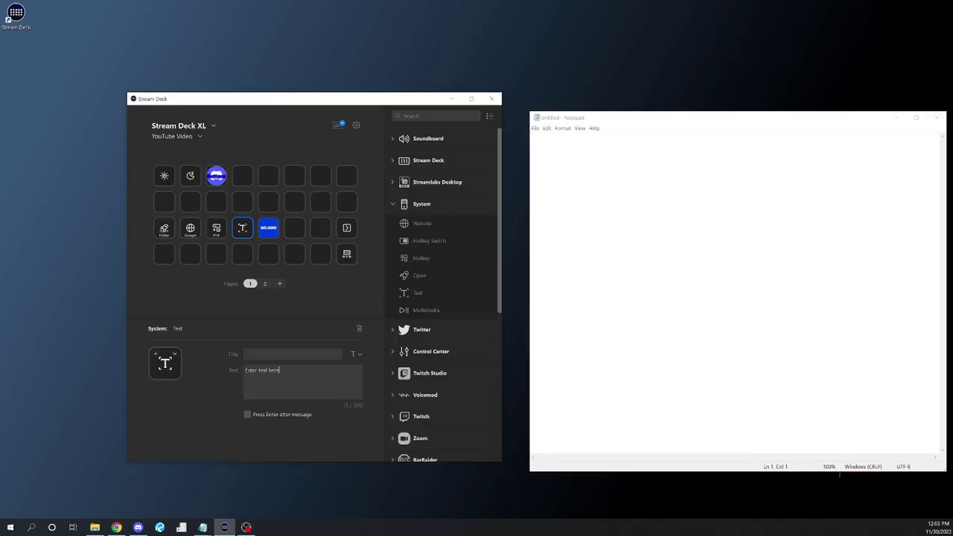
pyautogui.hotkey('alt', 'Tab')
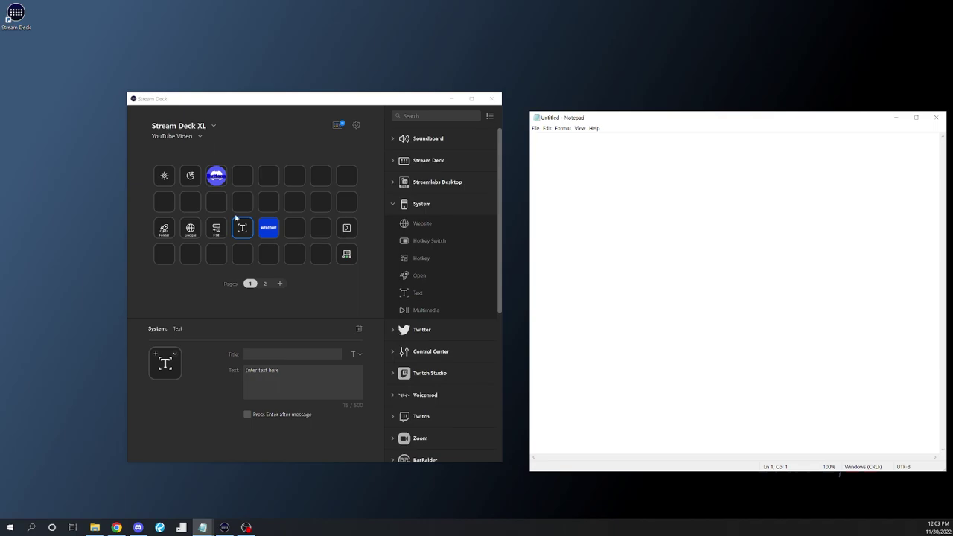
pyautogui.write('Enter text here')
# - Collapse the System actions and assign the Multi Action to the sixth key of the third row
pyautogui.click(393, 205)
pyautogui.scroll(-4, 435, 266)
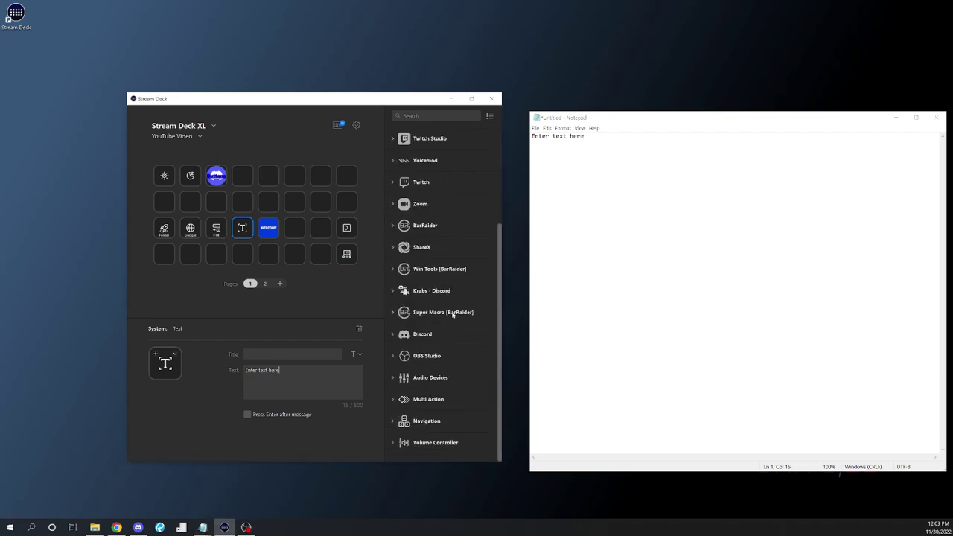
pyautogui.scroll(2, 452, 315)
pyautogui.scroll(-2, 452, 314)
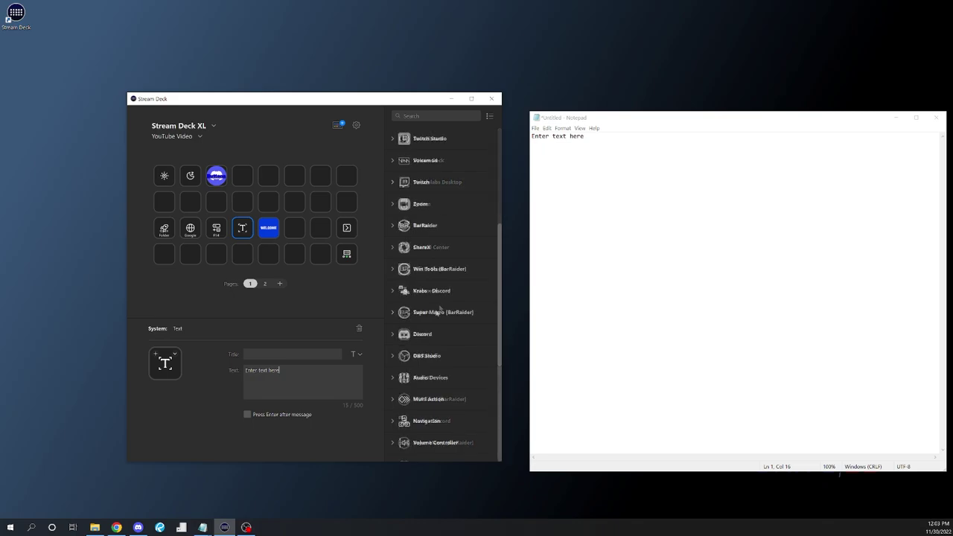
pyautogui.click(393, 401)
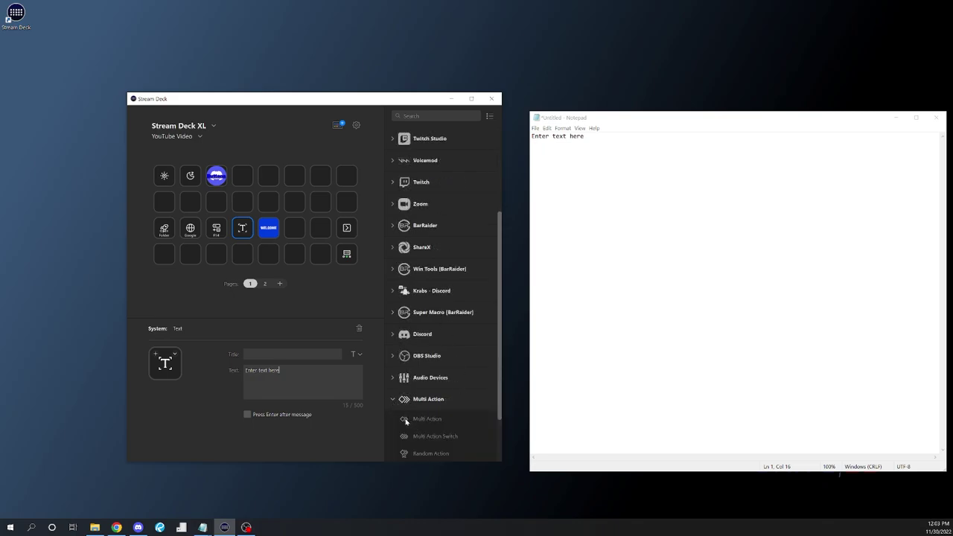
pyautogui.moveTo(406, 421); pyautogui.dragTo(296, 229)
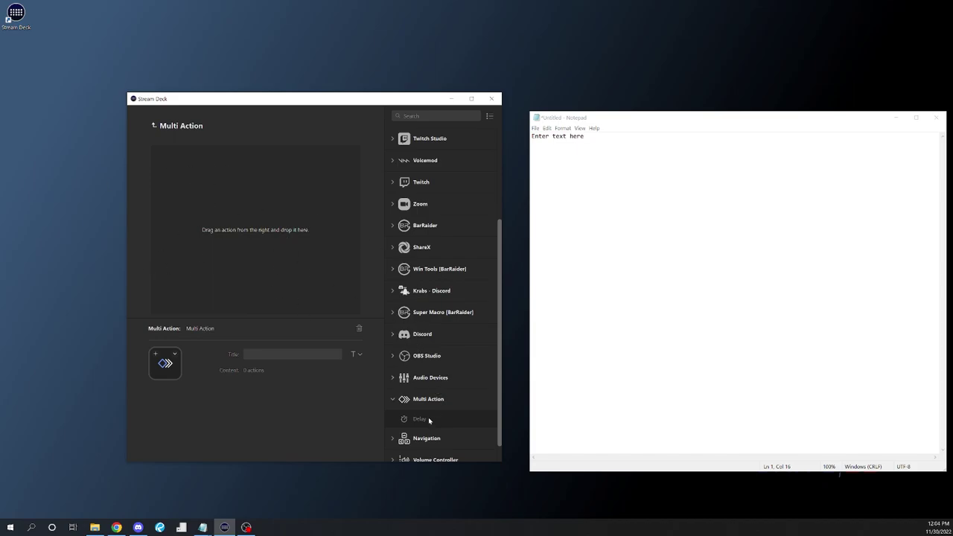
# - Add a System Text action reading "New notes here" and a System Hotkey action set to Ctrl+S to the Multi Action
pyautogui.scroll(-1, 434, 412)
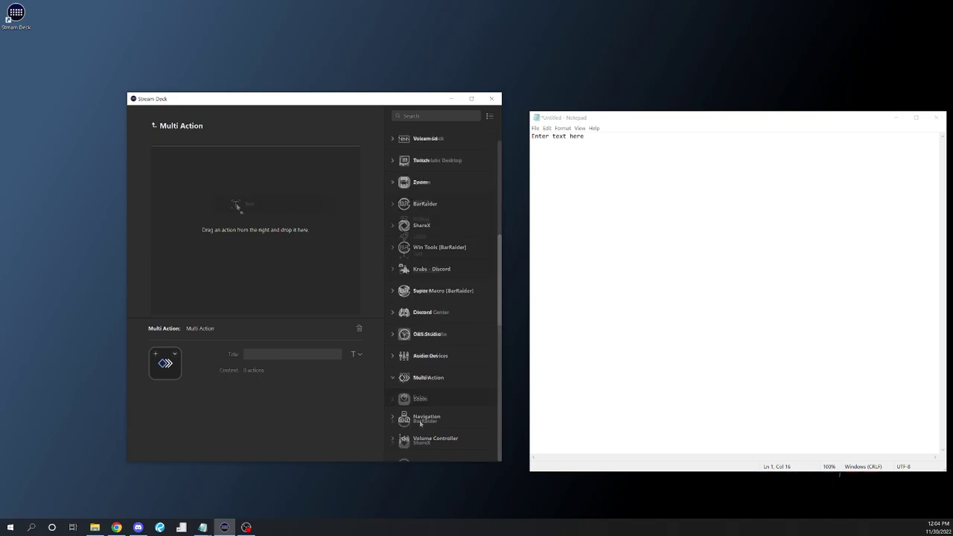
pyautogui.moveTo(236, 207); pyautogui.dragTo(227, 202)
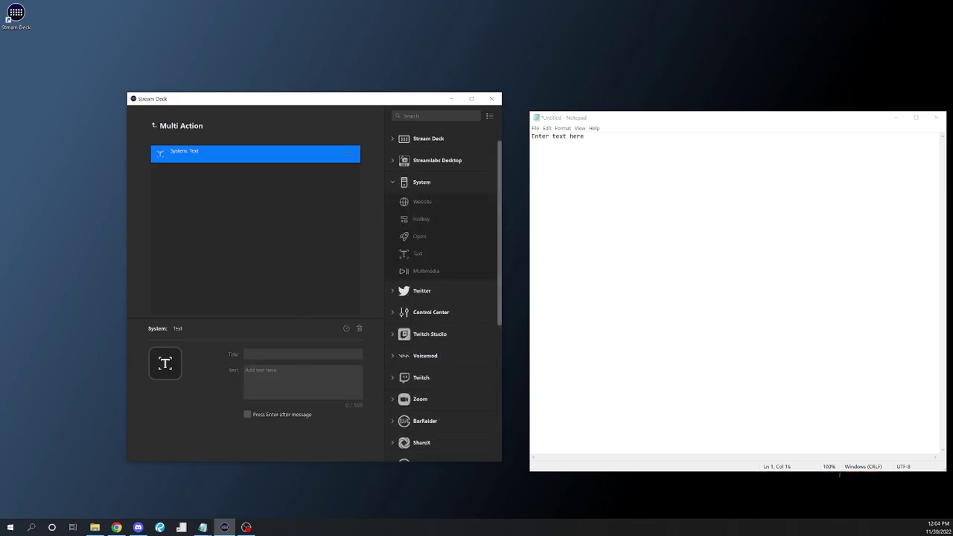
pyautogui.write('New notes here')
pyautogui.moveTo(406, 221); pyautogui.dragTo(203, 221)
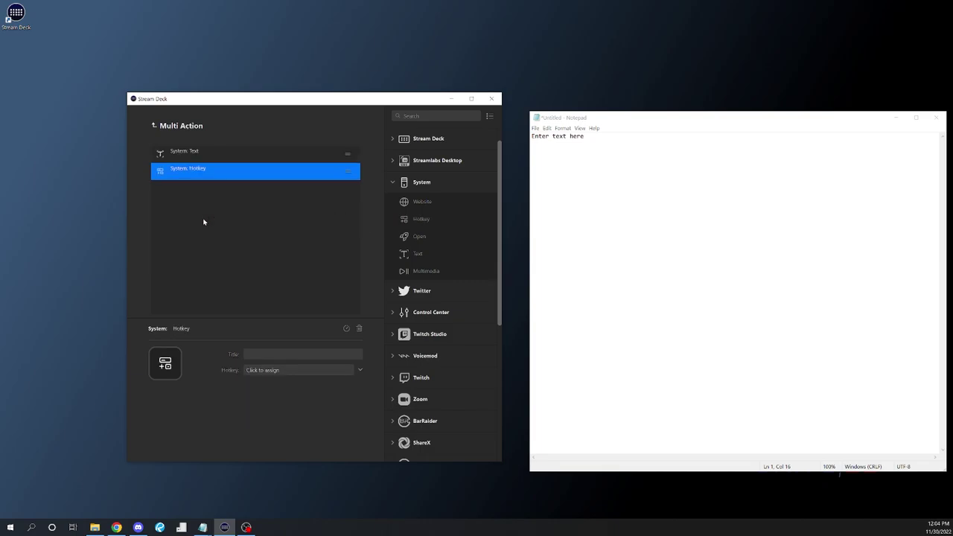
pyautogui.click(286, 370)
pyautogui.hotkey('ctrl', 's')
# - Return to the profile's keys and test the Multi Action on a new line in Notepad, cancelling the Save As dialog
pyautogui.click(550, 121)
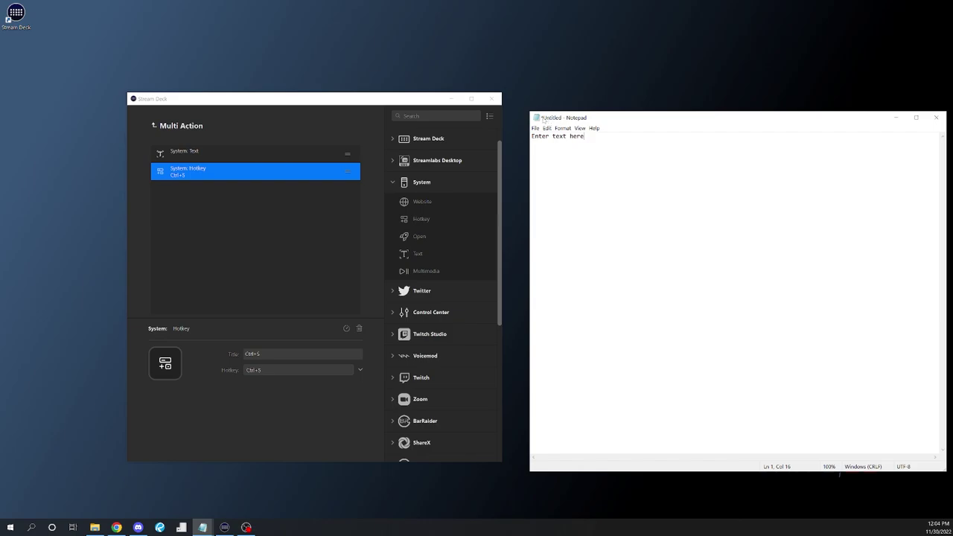
pyautogui.click(154, 125)
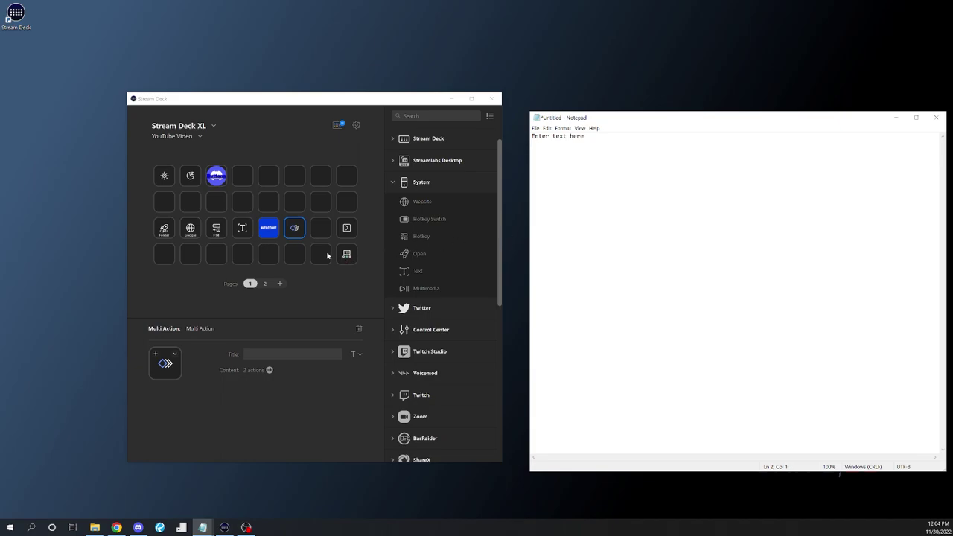
pyautogui.write('Enter text here')
pyautogui.hotkey('ctrl', 's')
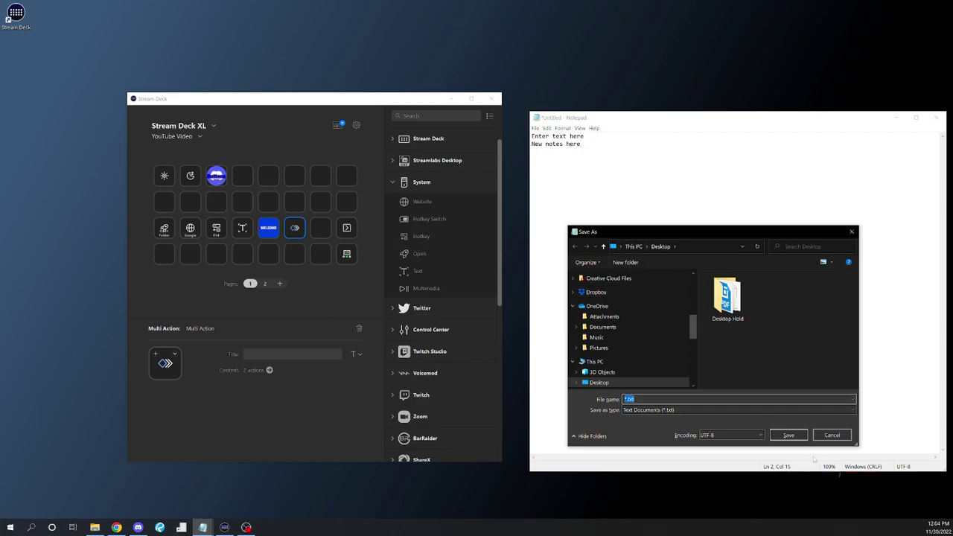
pyautogui.press('Escape')
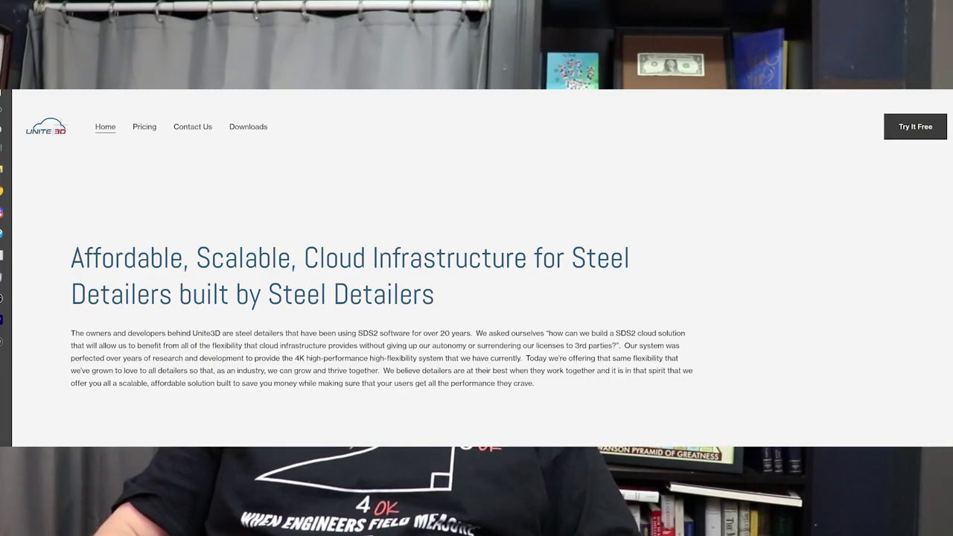
pyautogui.scroll(-6, 493, 328)
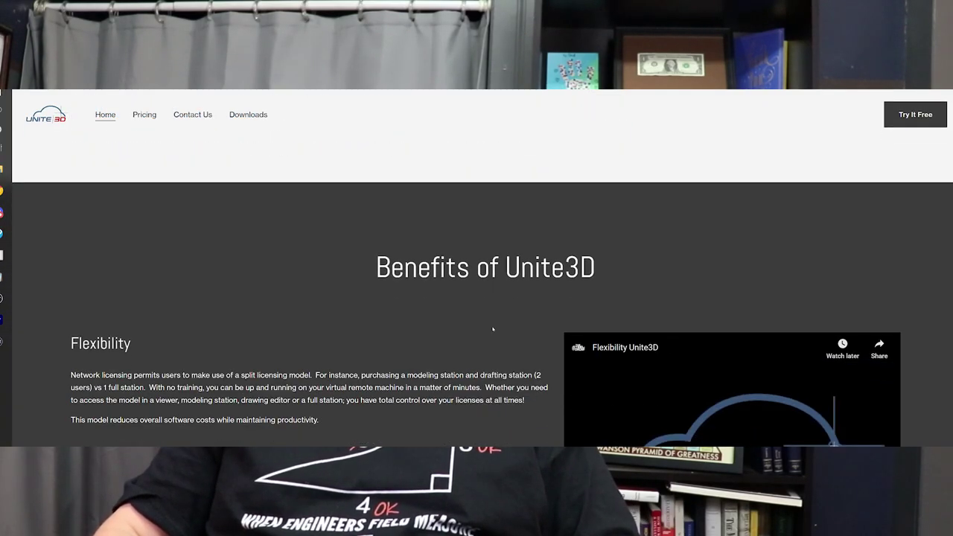
pyautogui.scroll(-3, 493, 329)
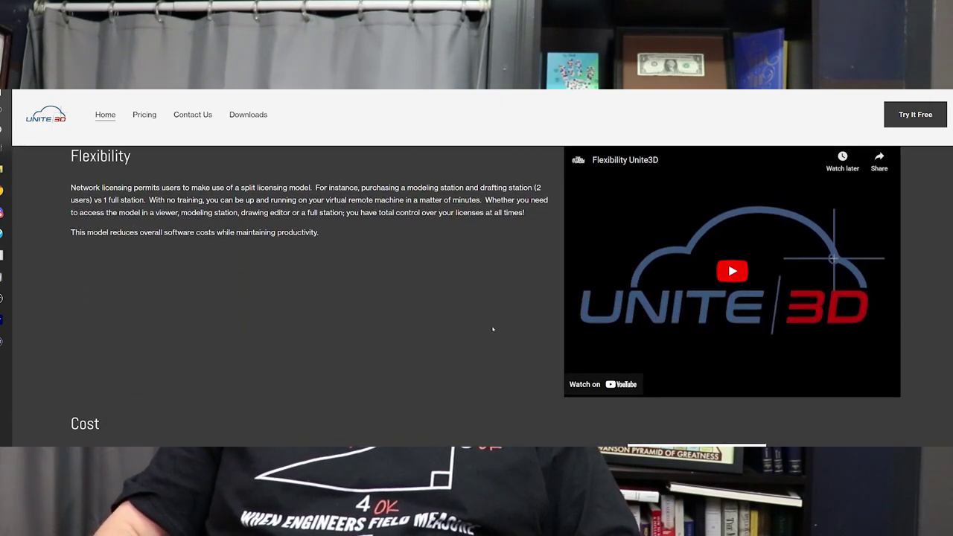
pyautogui.scroll(-3, 493, 329)
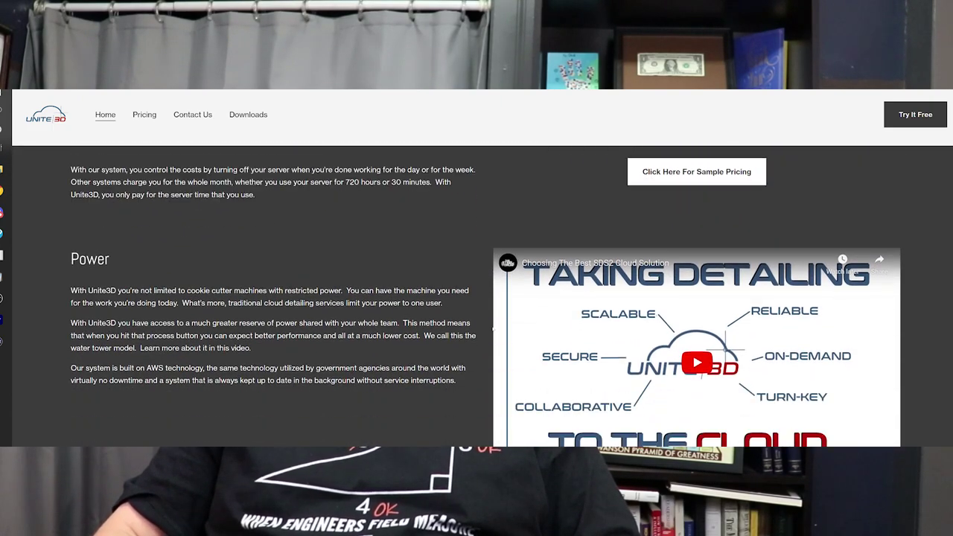
pyautogui.scroll(-2, 493, 328)
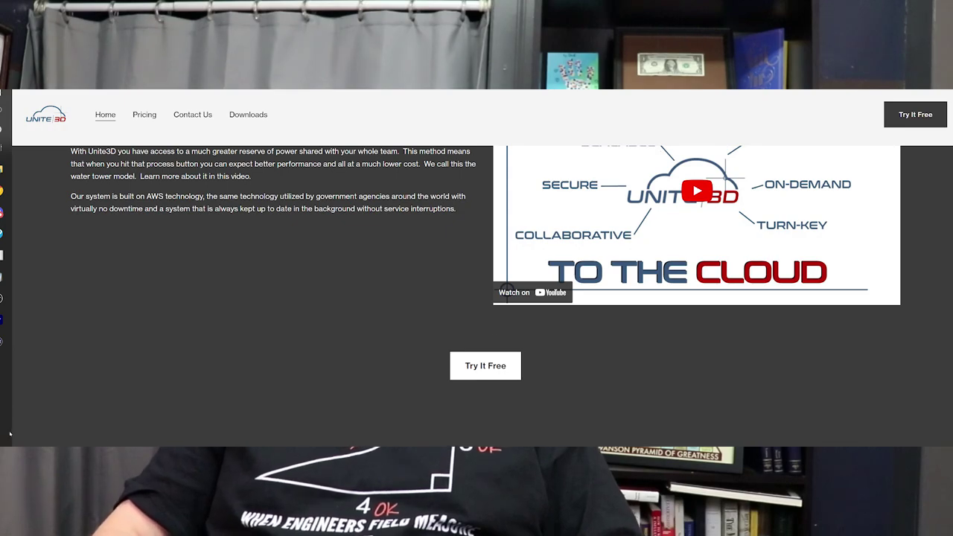